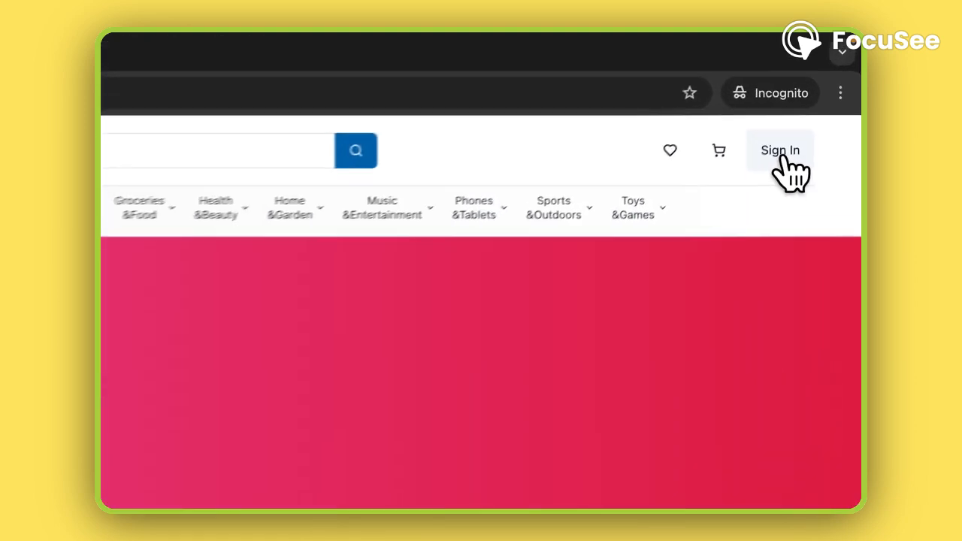
Step: Sign in to the Afiaprime account with the account e-mail and password, with Remember me enabled
click(815, 100)
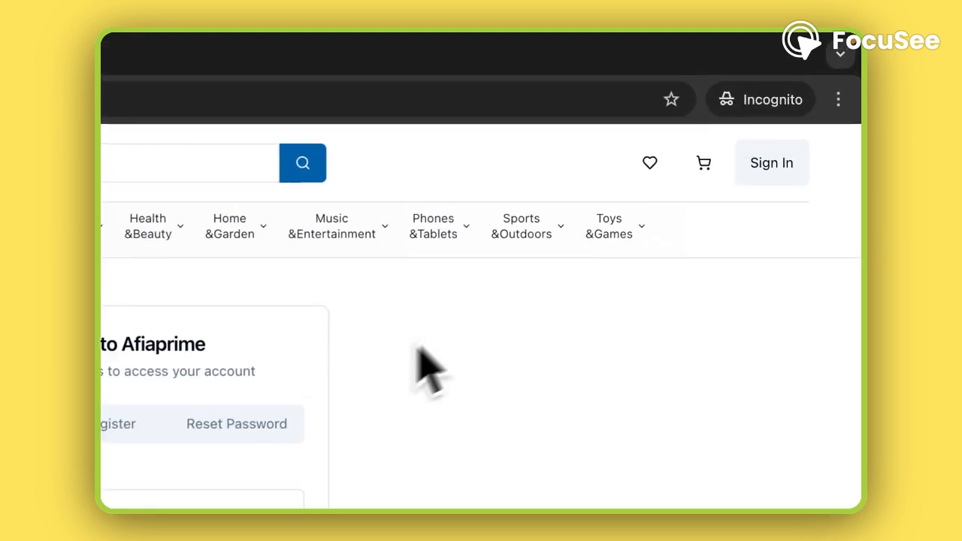
click(297, 304)
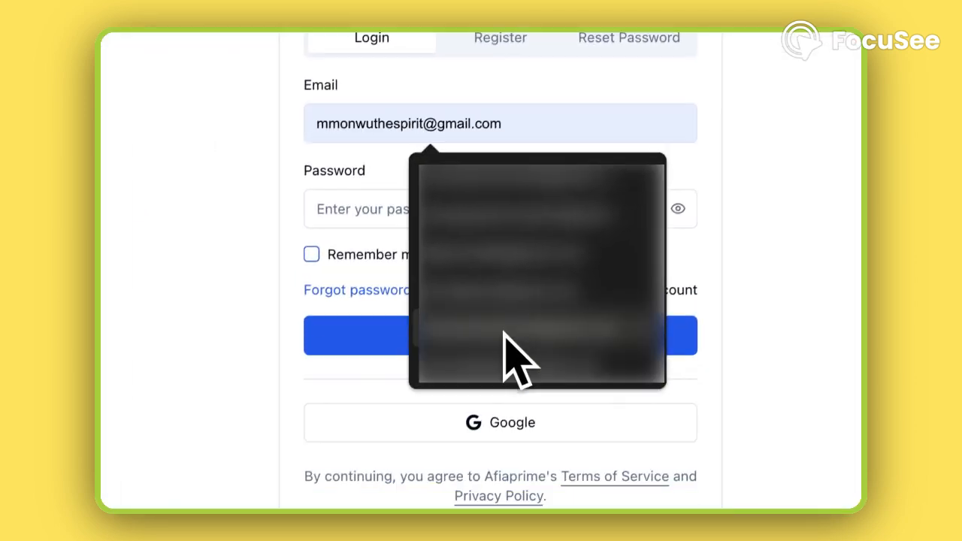
click(504, 327)
click(436, 196)
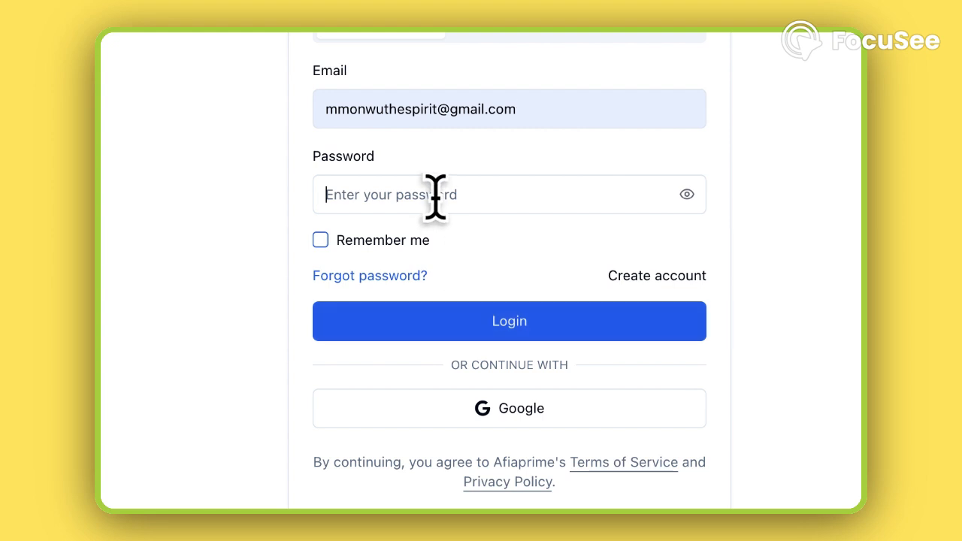
text(a)
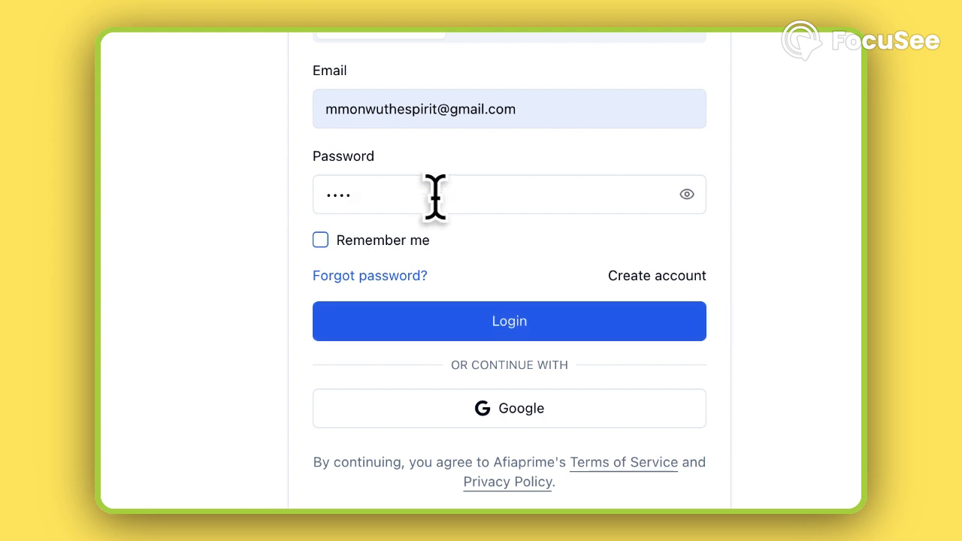
text(••••••••••)
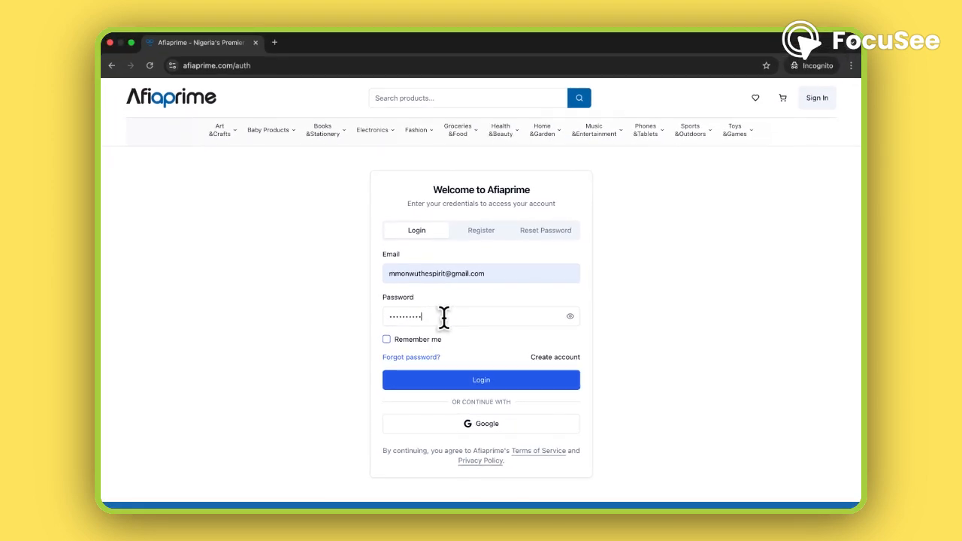
click(387, 341)
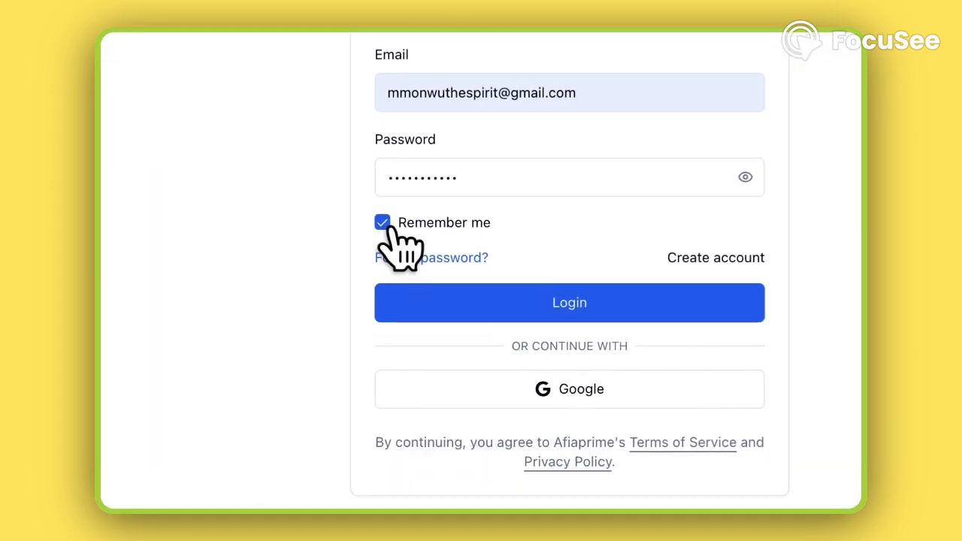
click(576, 317)
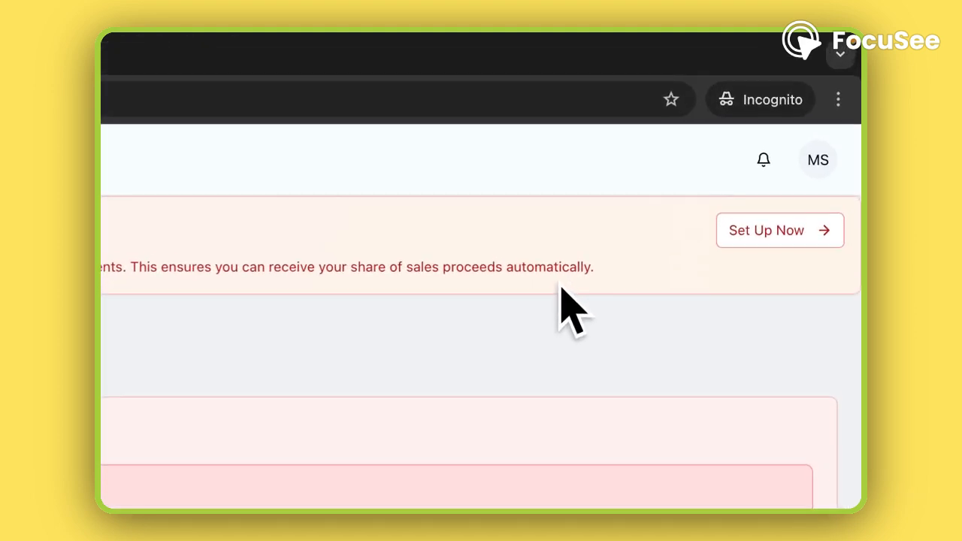
Step: Open the required payment setup, fill in the phone number under Personal Information and save the changes
click(766, 239)
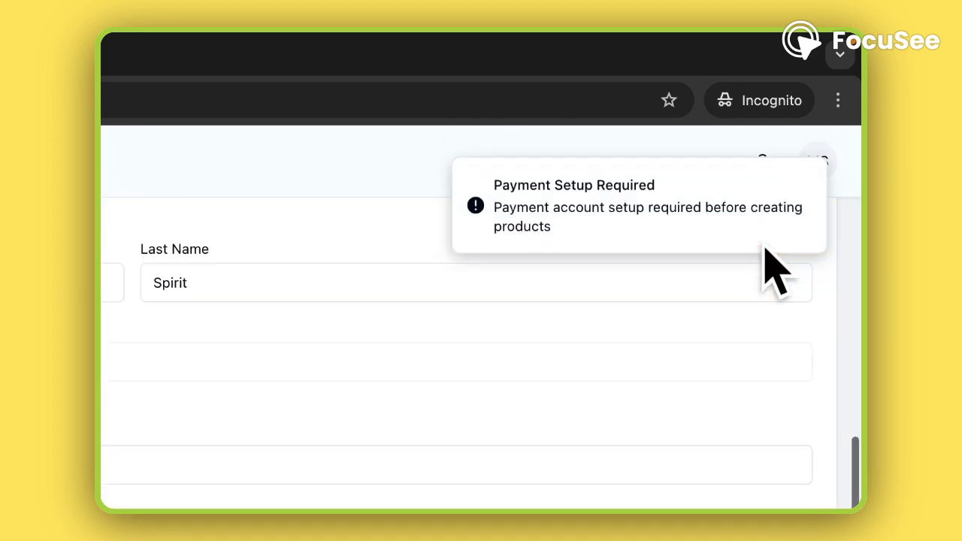
scroll(347, 302, up, 2)
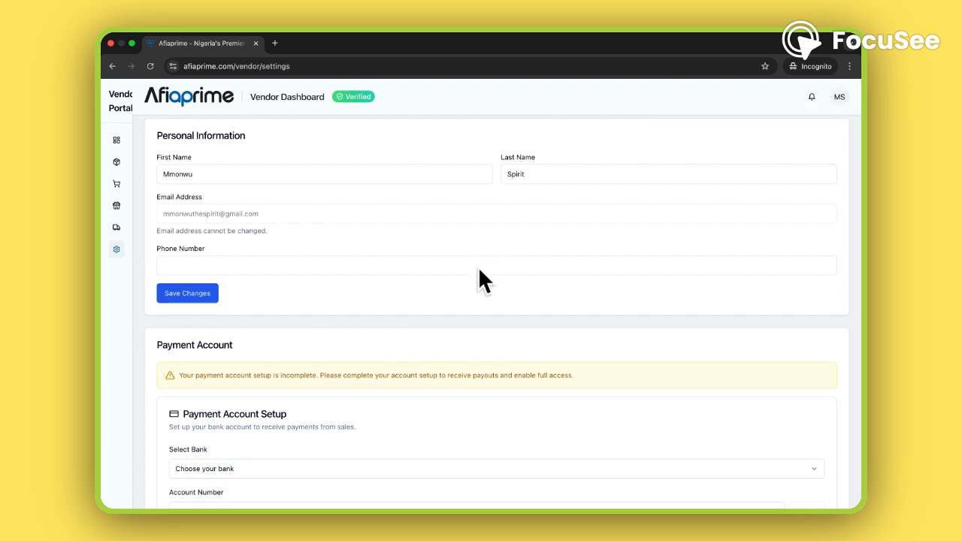
click(633, 247)
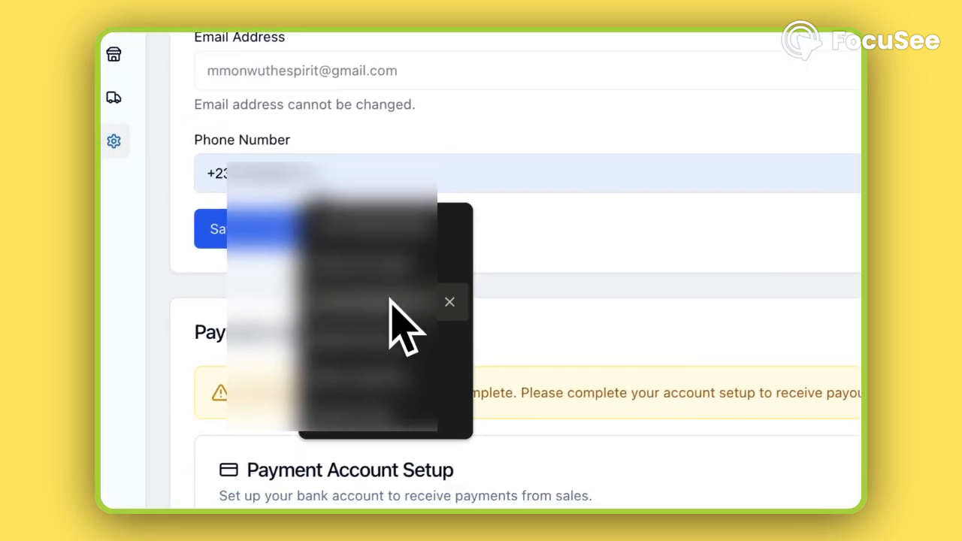
click(387, 302)
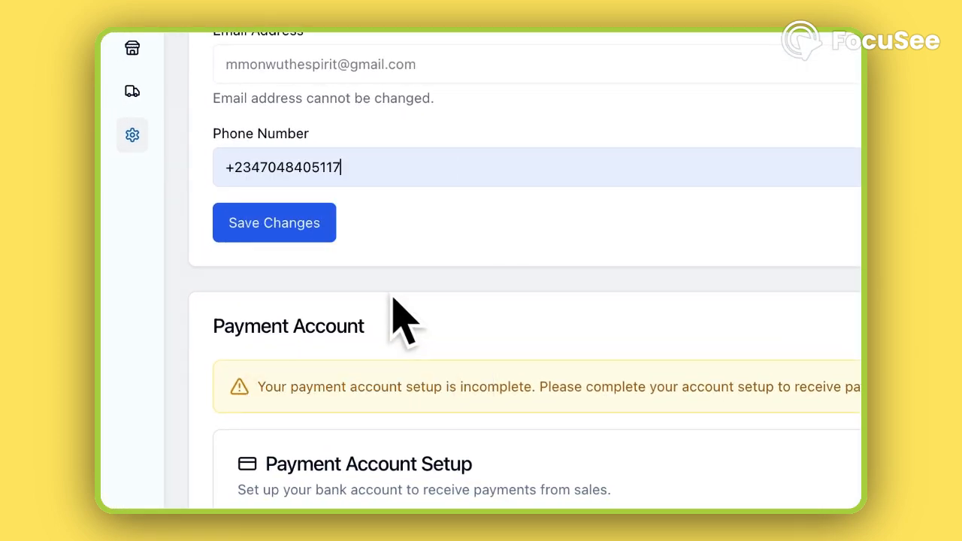
click(310, 233)
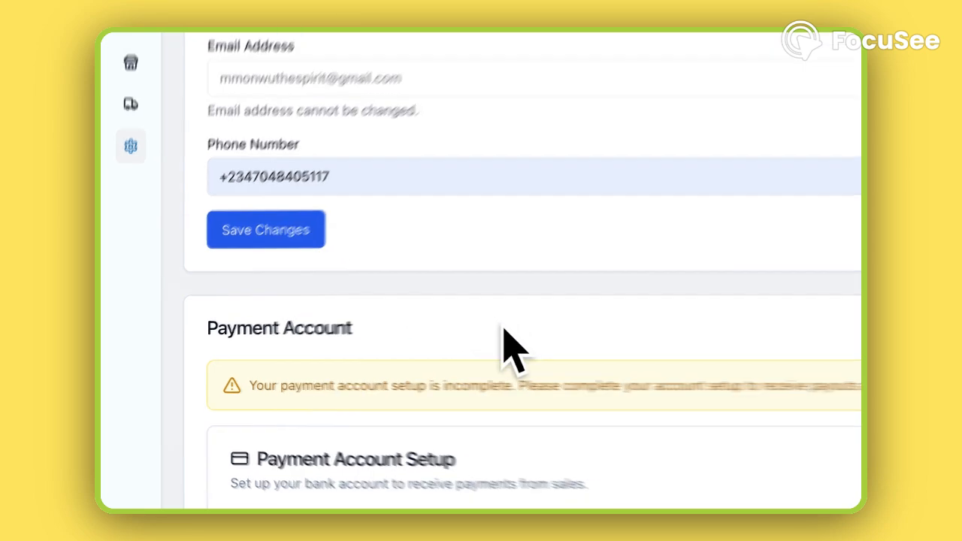
Step: Choose OPay Digital Services Limited (OPay) as the bank in the Payment Account Setup
scroll(319, 344, down, 2)
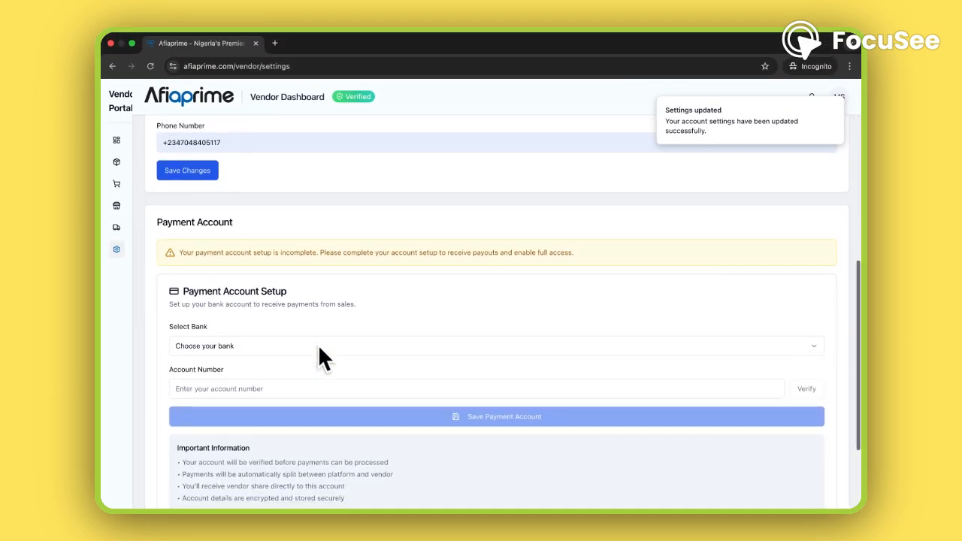
scroll(323, 359, down, 2)
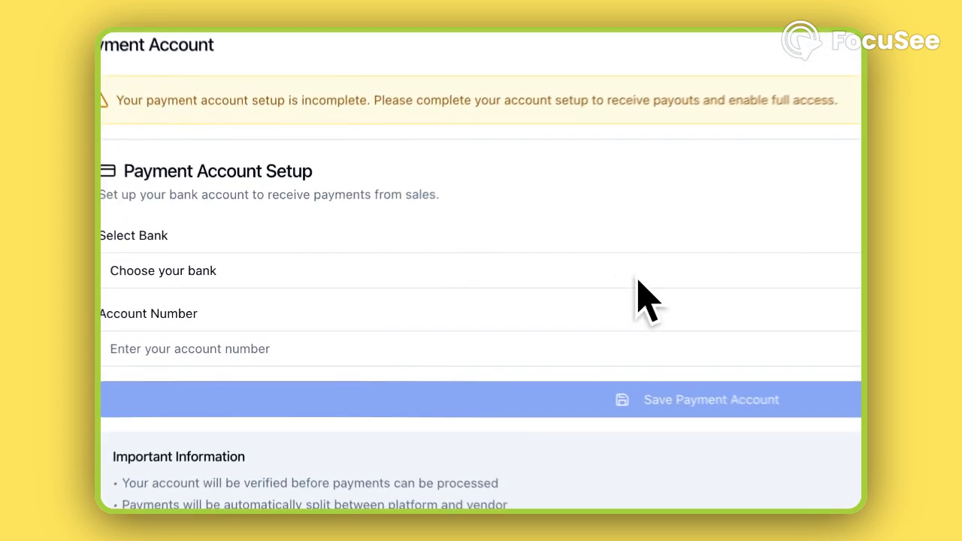
click(463, 291)
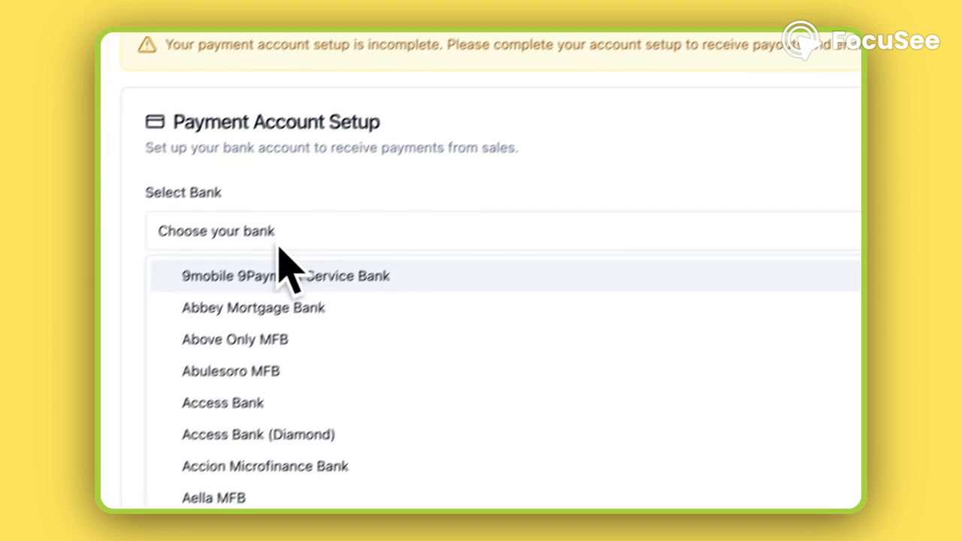
click(197, 269)
click(336, 191)
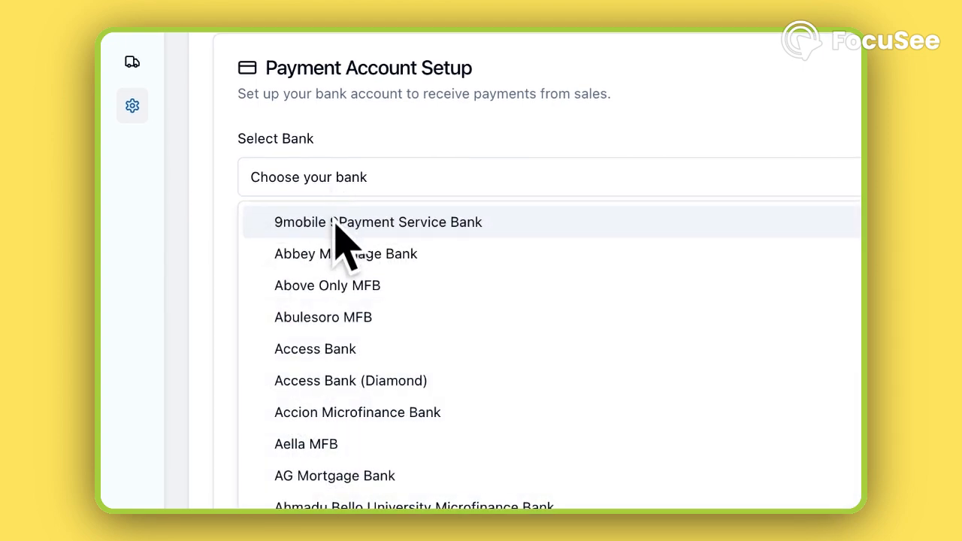
scroll(344, 349, down, 5)
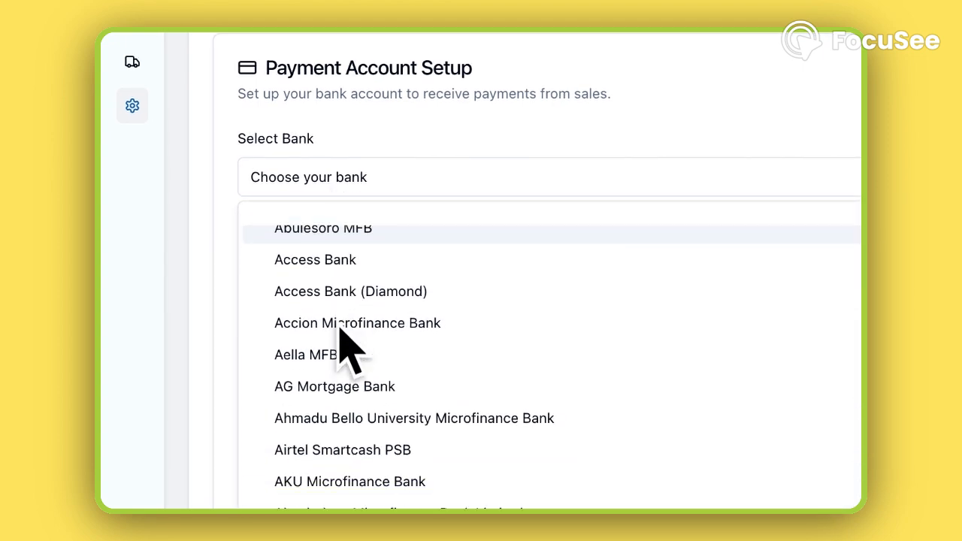
scroll(344, 349, down, 5)
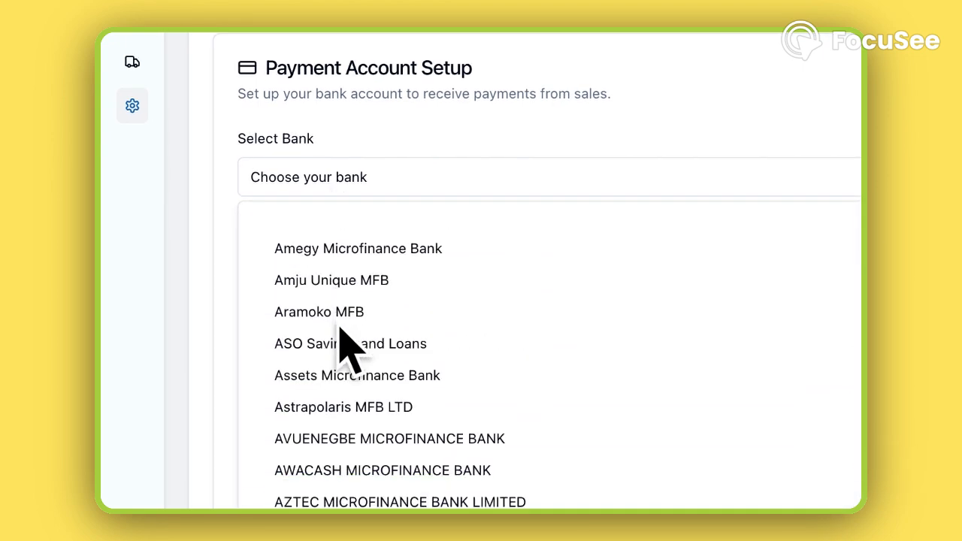
scroll(344, 349, down, 5)
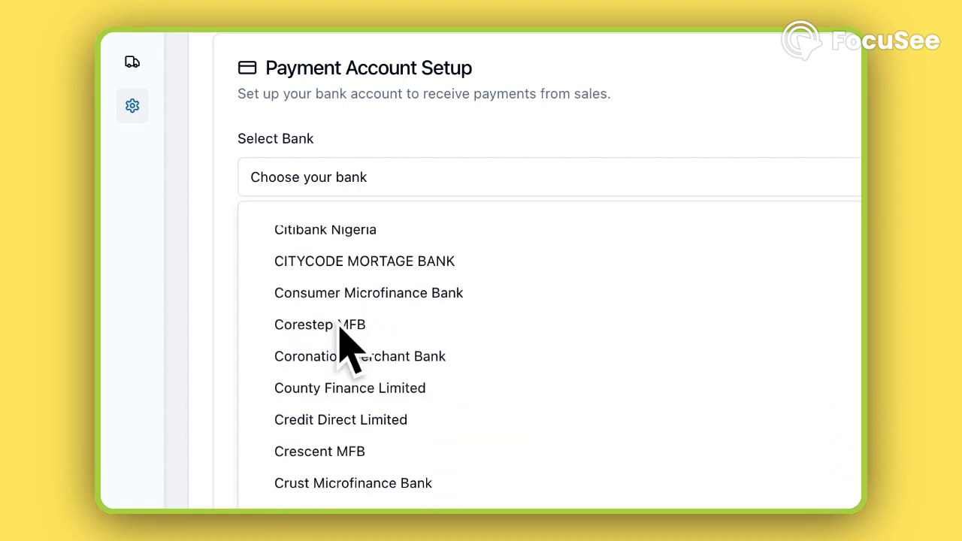
scroll(344, 350, down, 10)
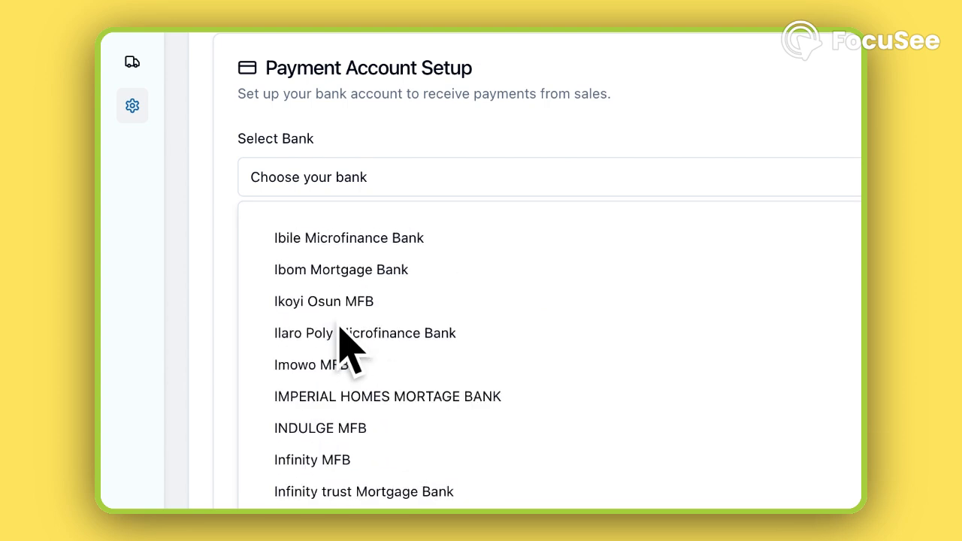
scroll(344, 350, down, 10)
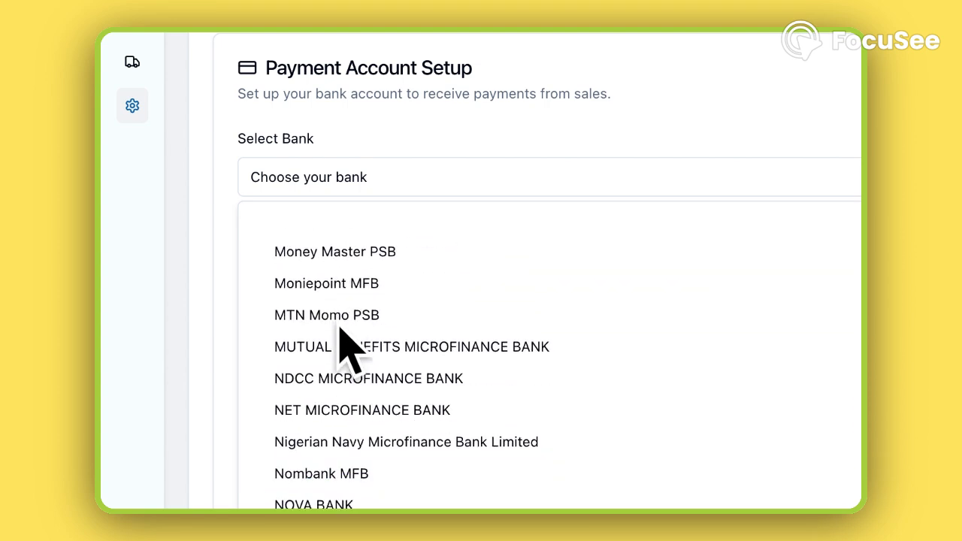
scroll(344, 349, down, 8)
scroll(344, 350, up, 3)
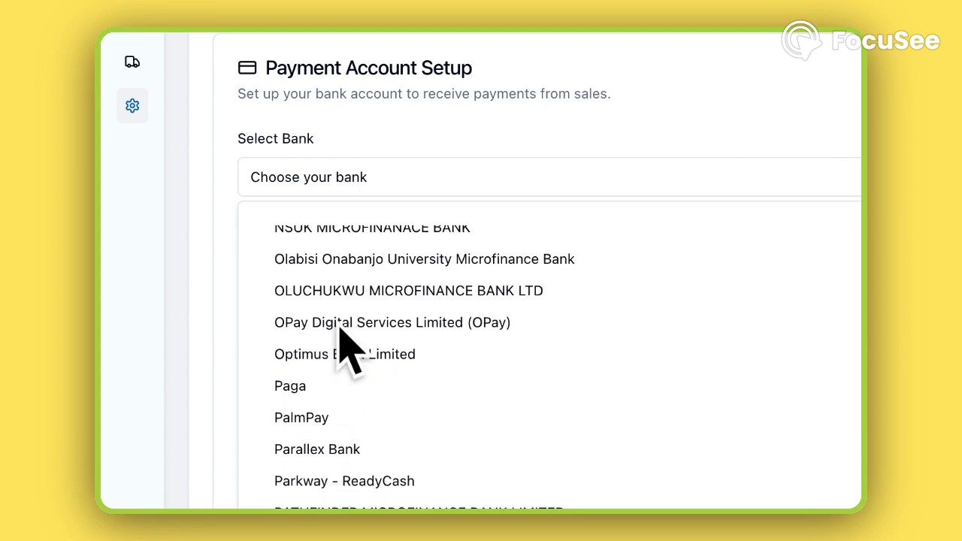
scroll(339, 331, up, 1)
click(339, 347)
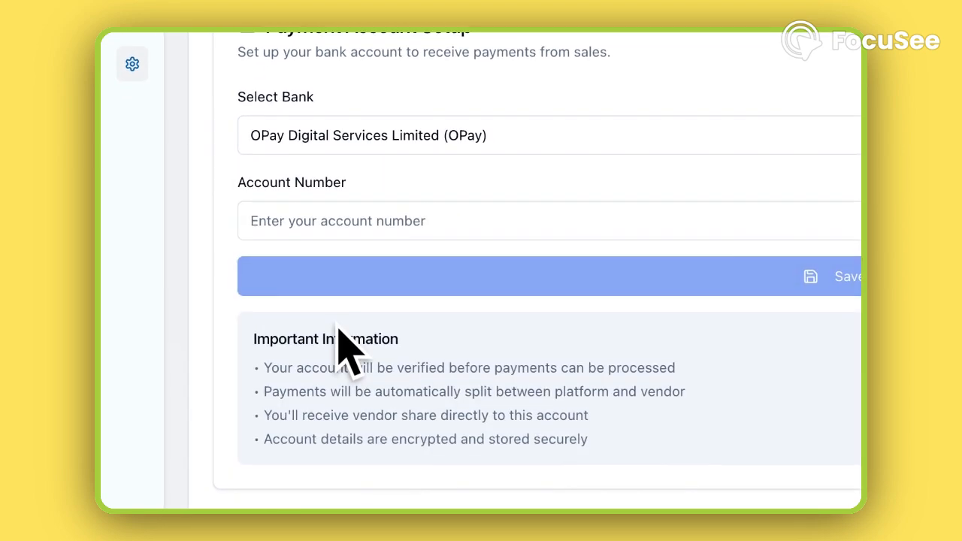
Step: Enter the bank account number, verify it and save the payment account
click(328, 220)
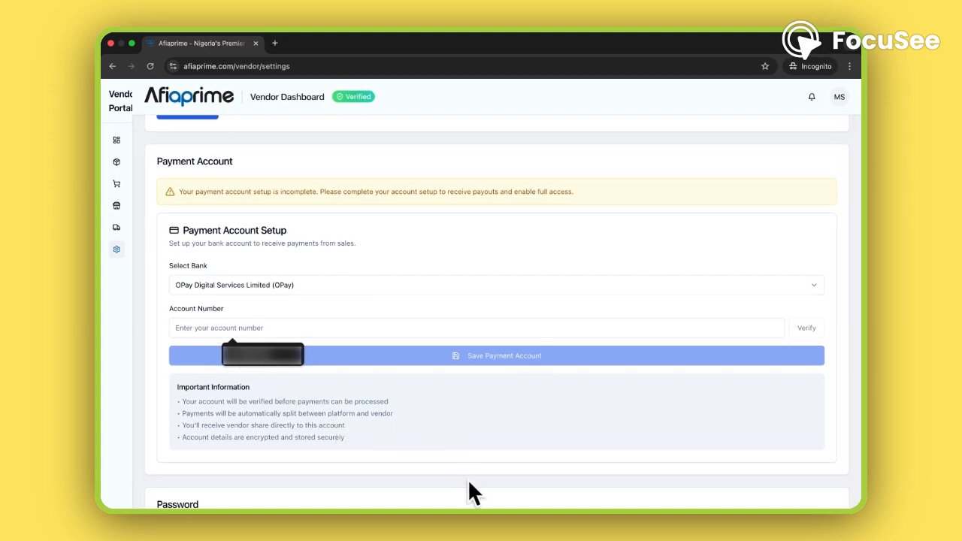
key(super+v)
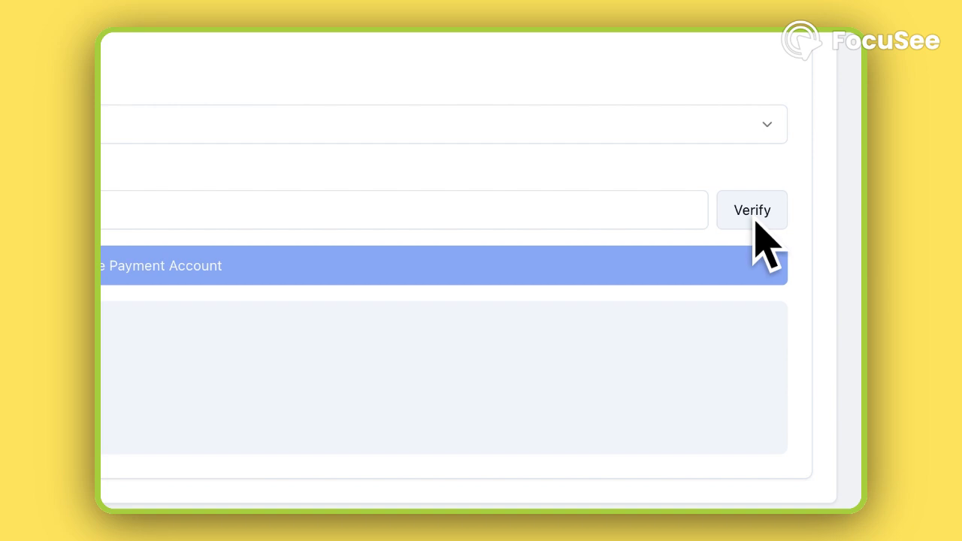
click(753, 217)
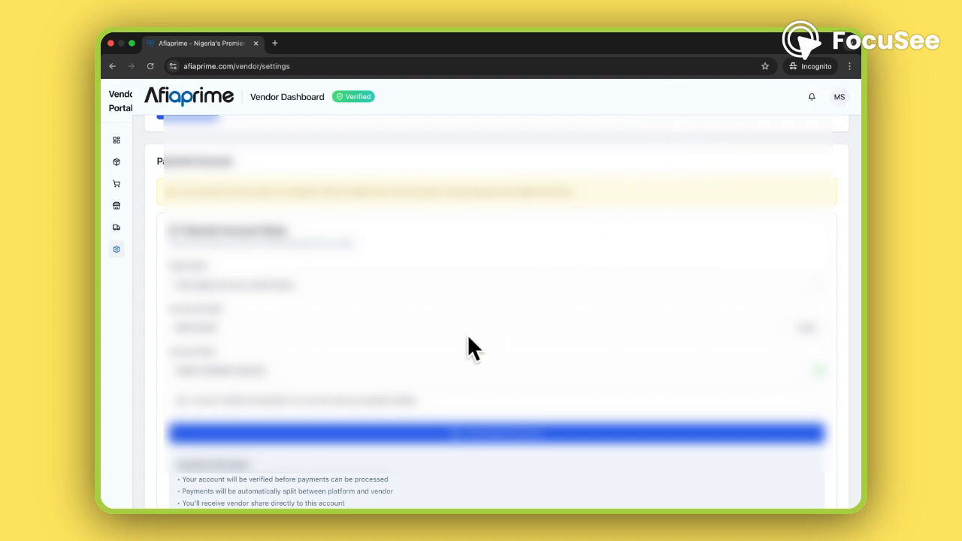
scroll(467, 347, down, 3)
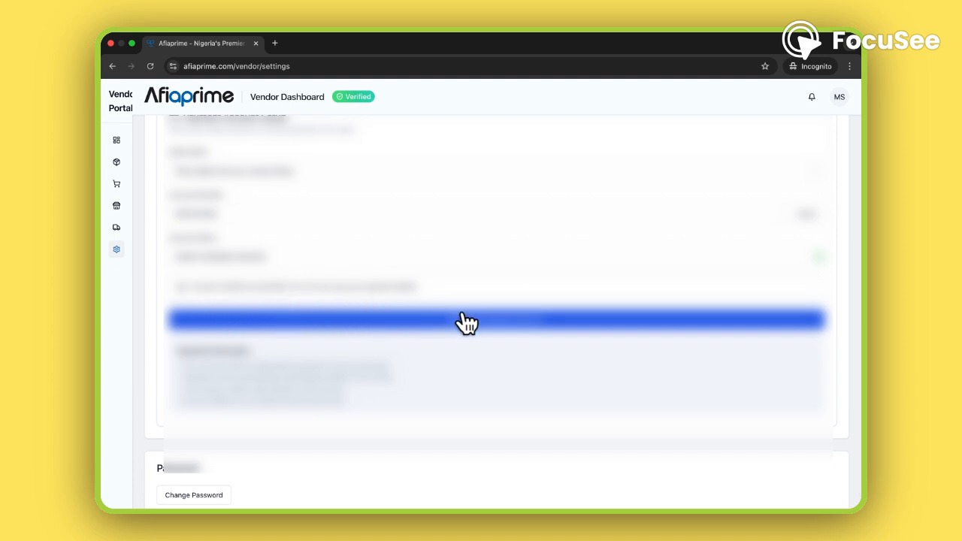
click(498, 329)
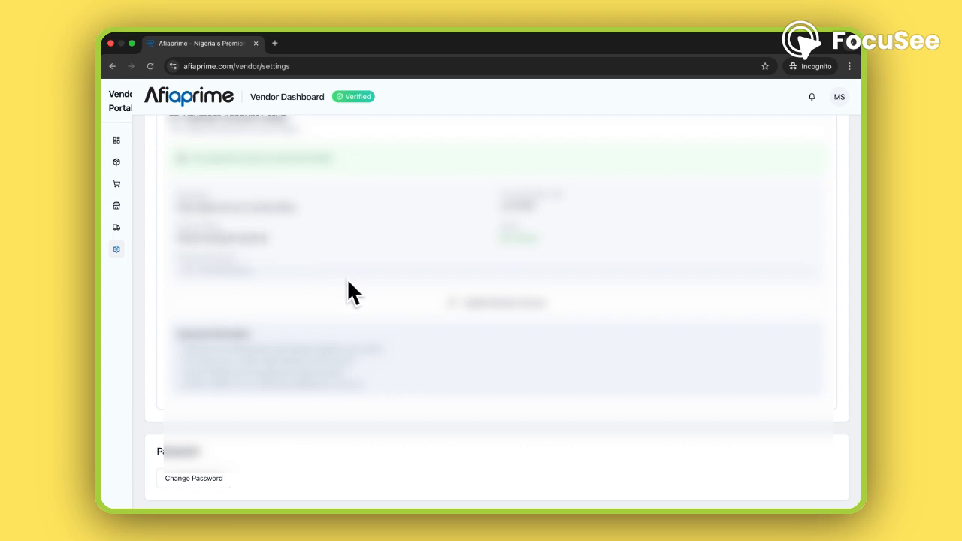
Step: Open the Delivery Fees page of the vendor portal
scroll(350, 283, down, 1)
scroll(352, 285, up, 5)
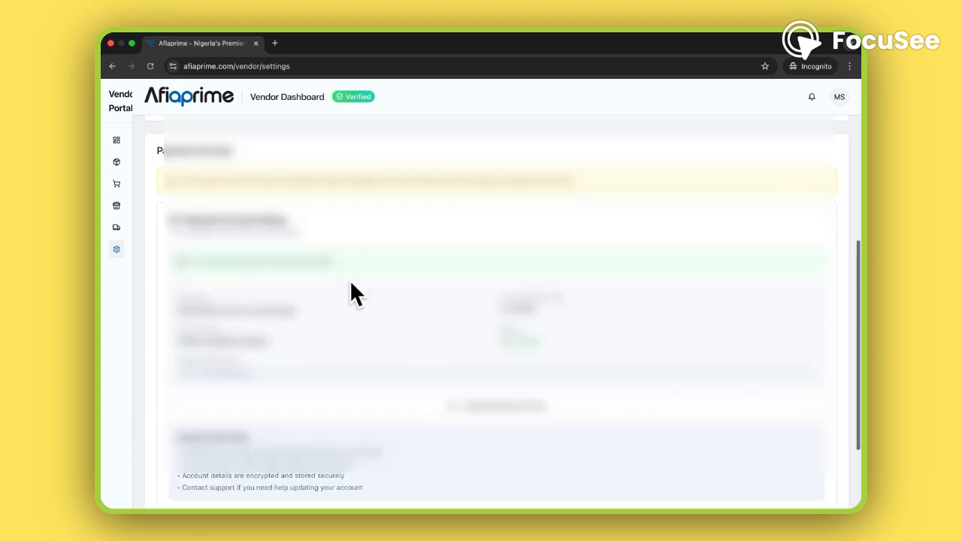
scroll(350, 286, up, 3)
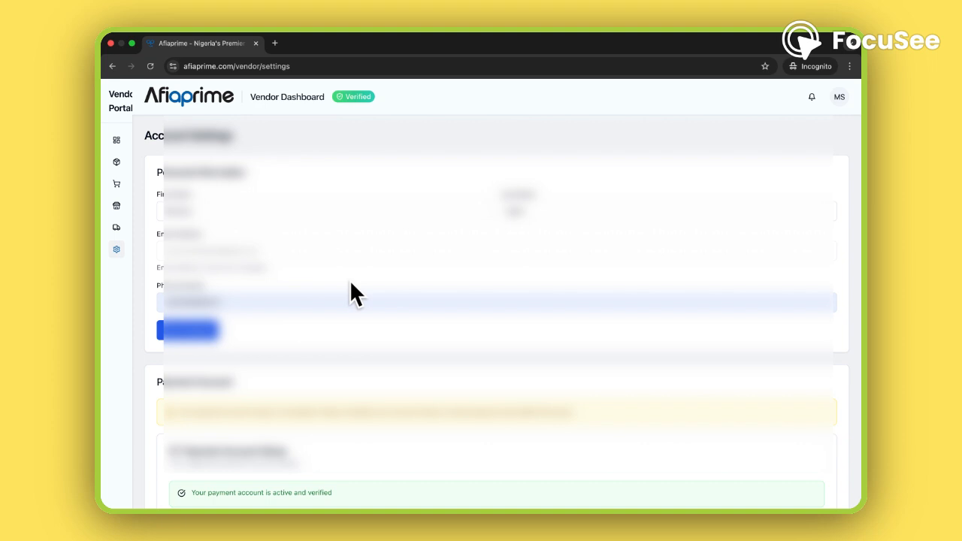
mouse_move(111, 204)
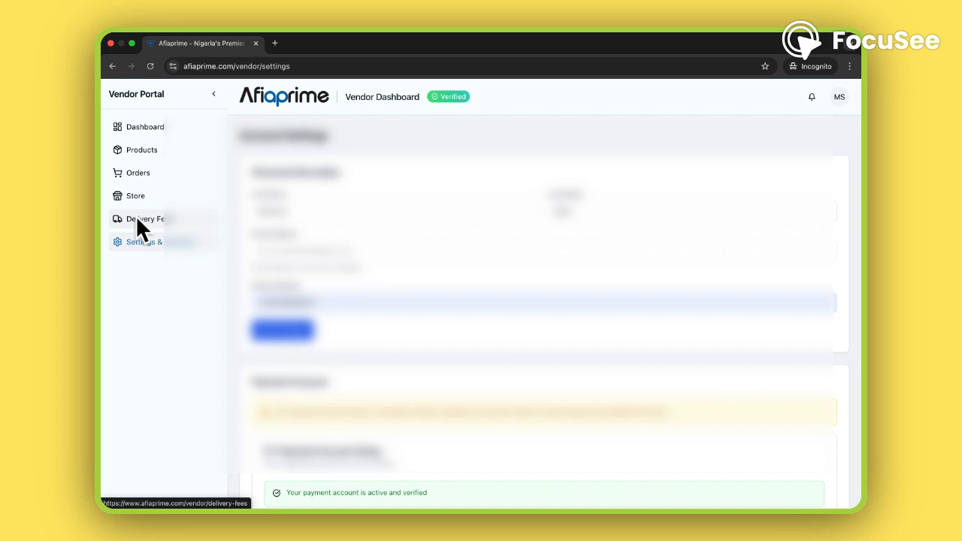
click(137, 218)
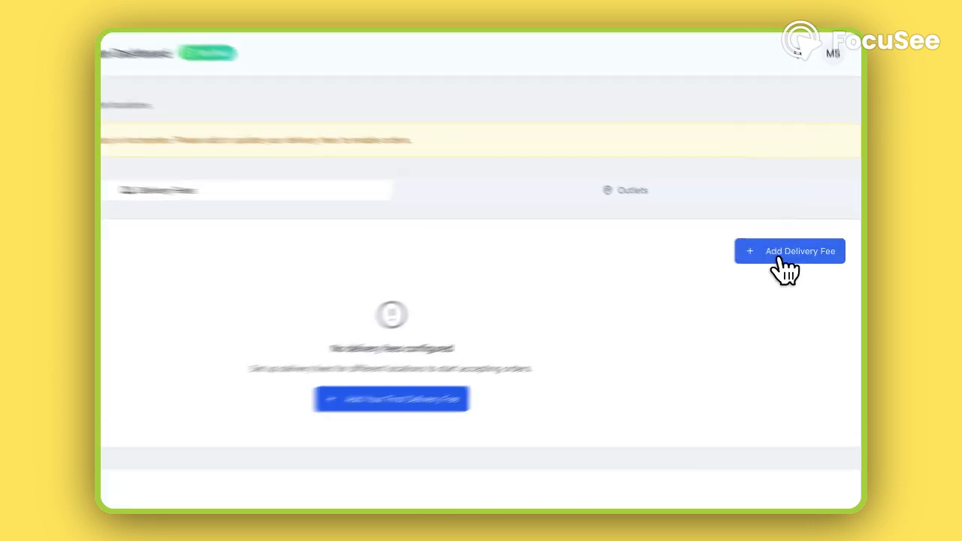
Step: Start a new delivery fee and choose Abia as its state
click(795, 254)
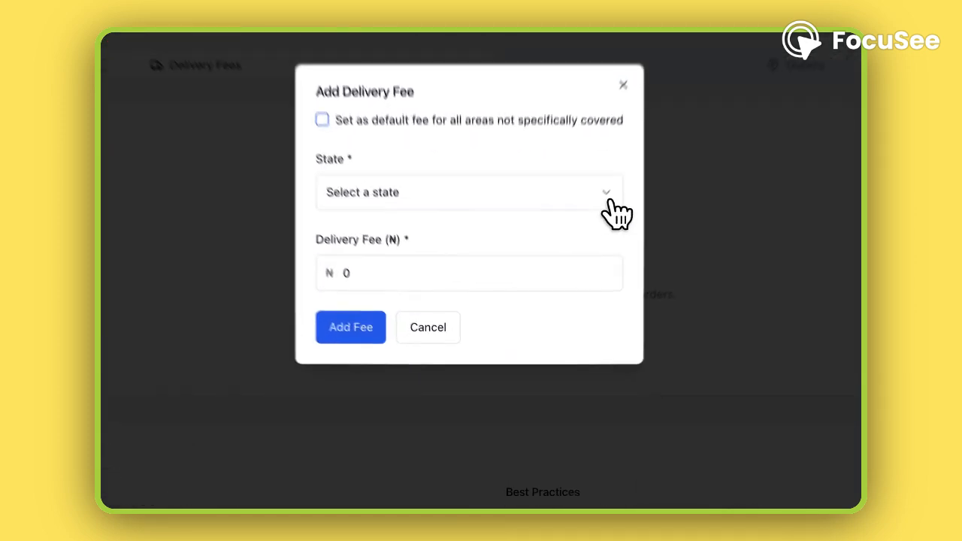
click(609, 201)
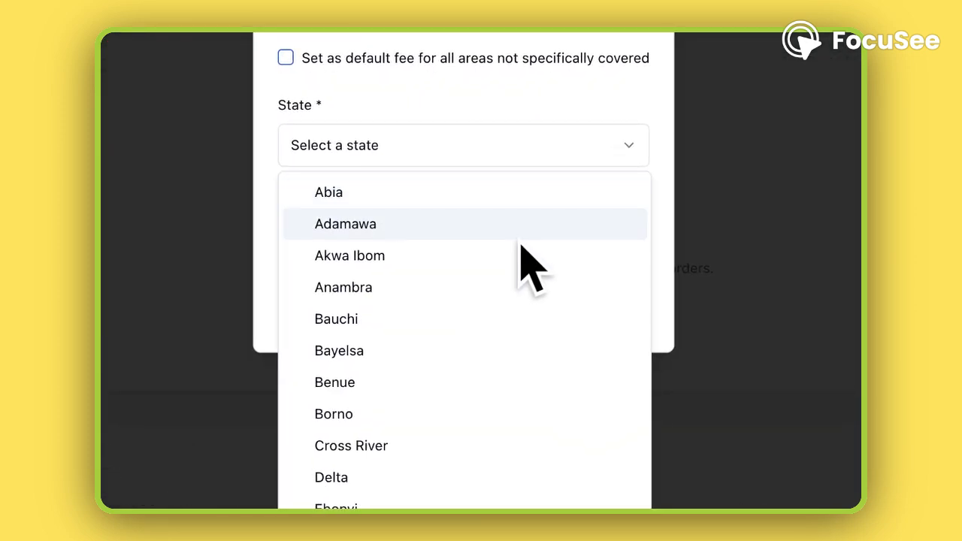
scroll(522, 244, down, 5)
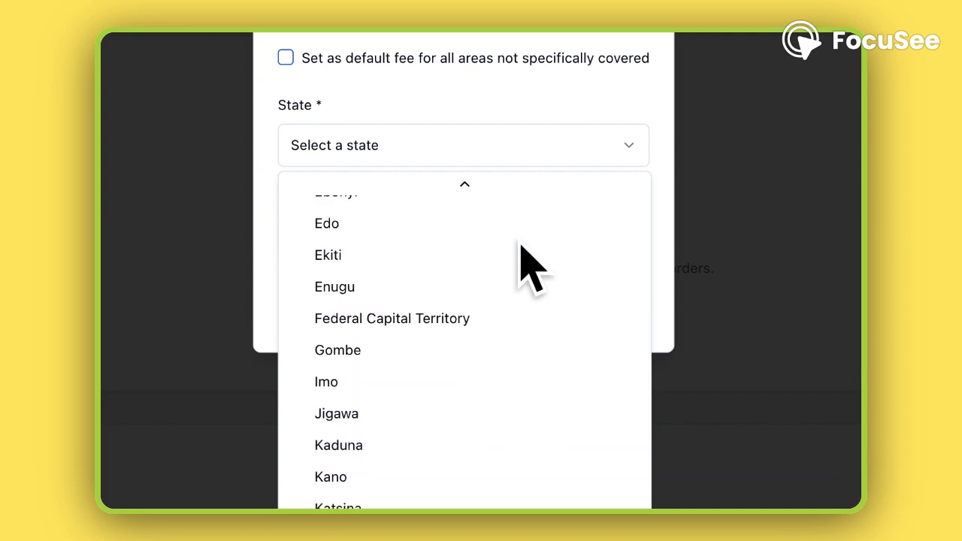
scroll(530, 267, up, 5)
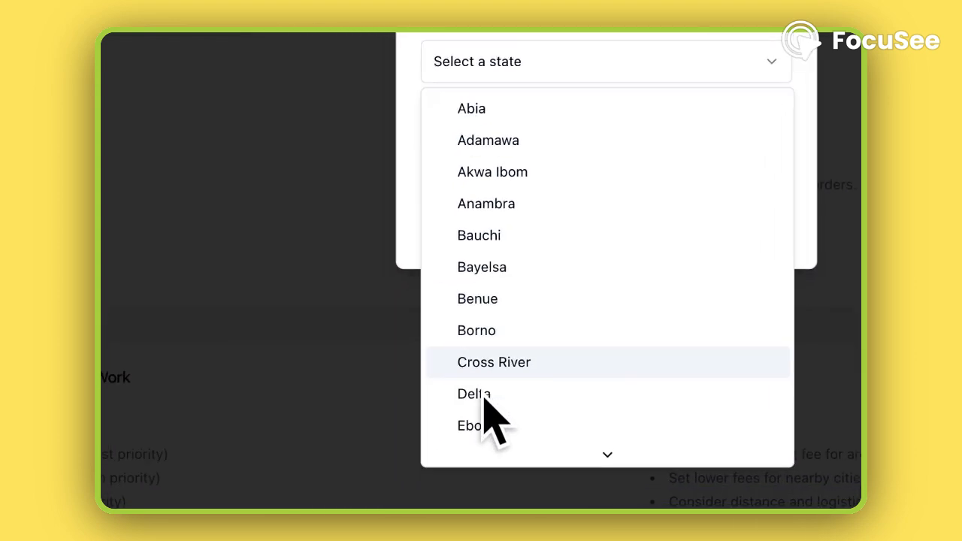
scroll(489, 354, down, 5)
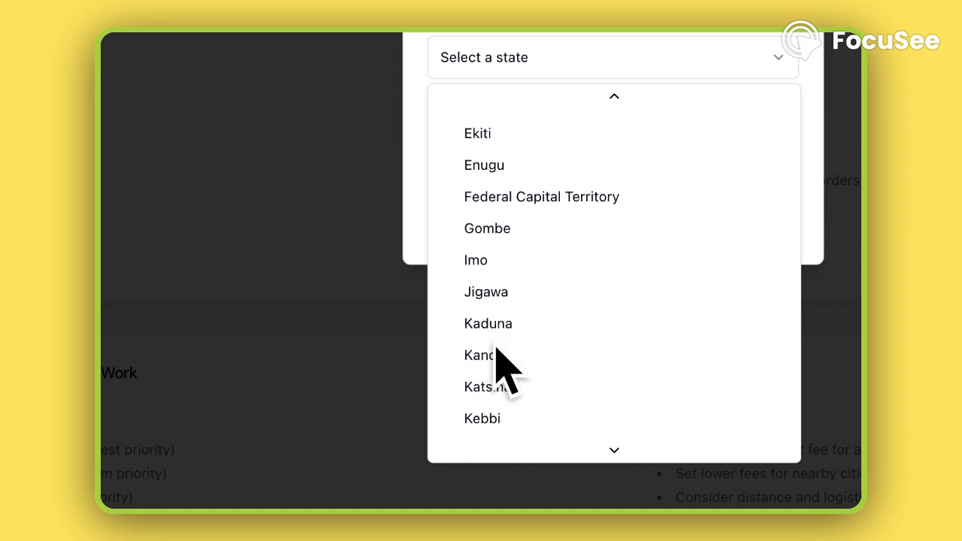
scroll(496, 350, up, 5)
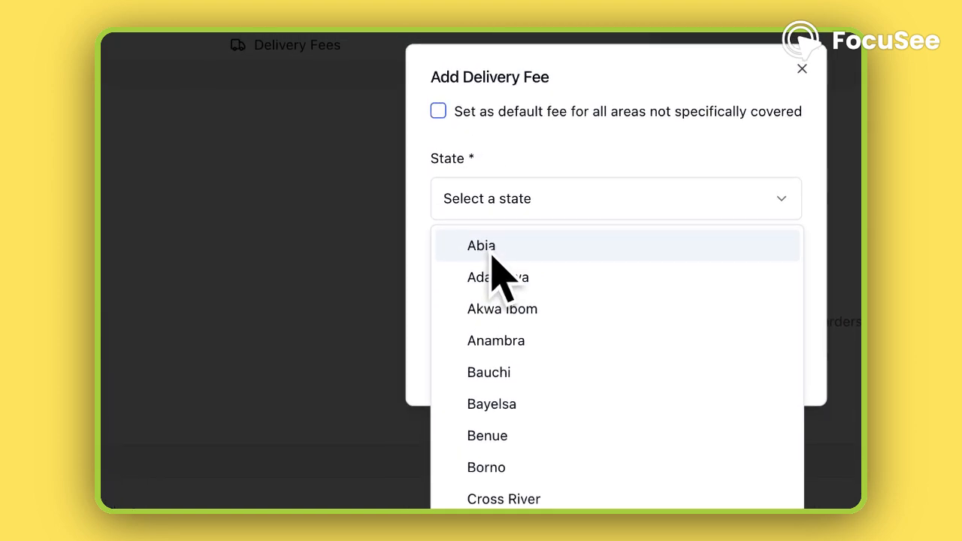
click(492, 254)
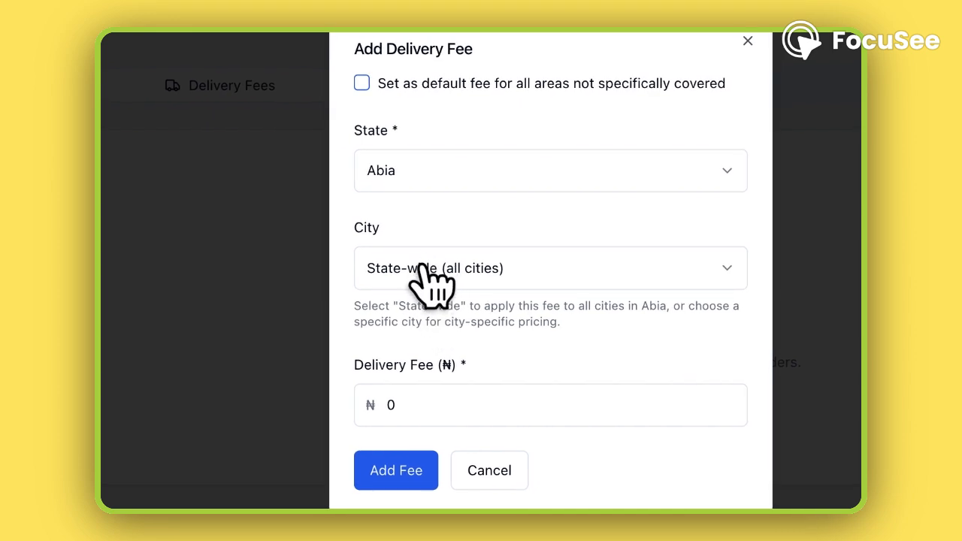
Step: Keep the fee state-wide for all cities, set the delivery fee to ₦3000 and try to add it
click(542, 268)
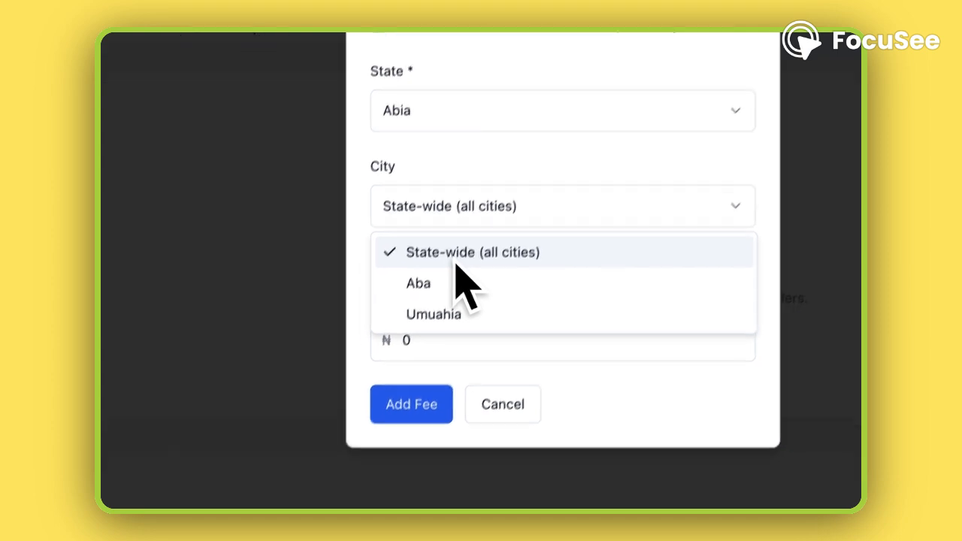
click(443, 277)
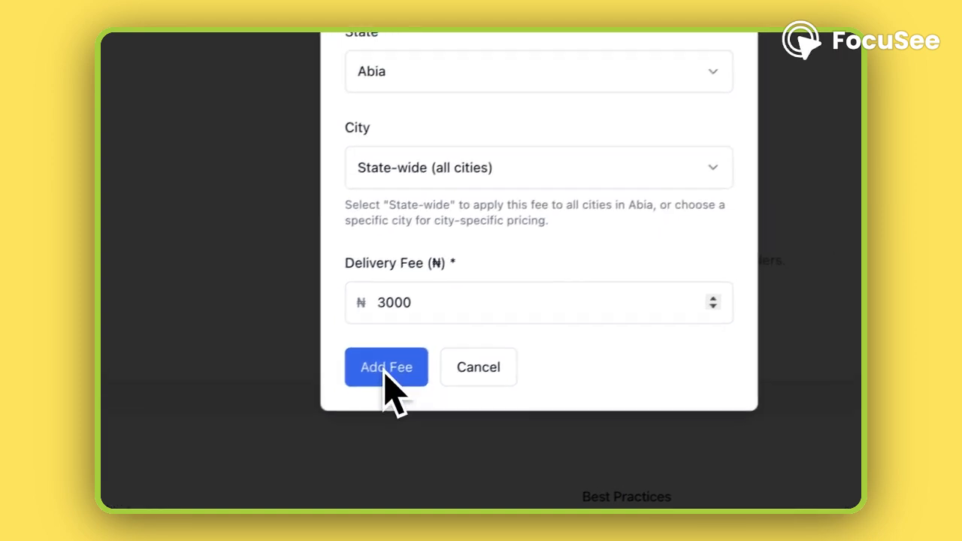
click(463, 353)
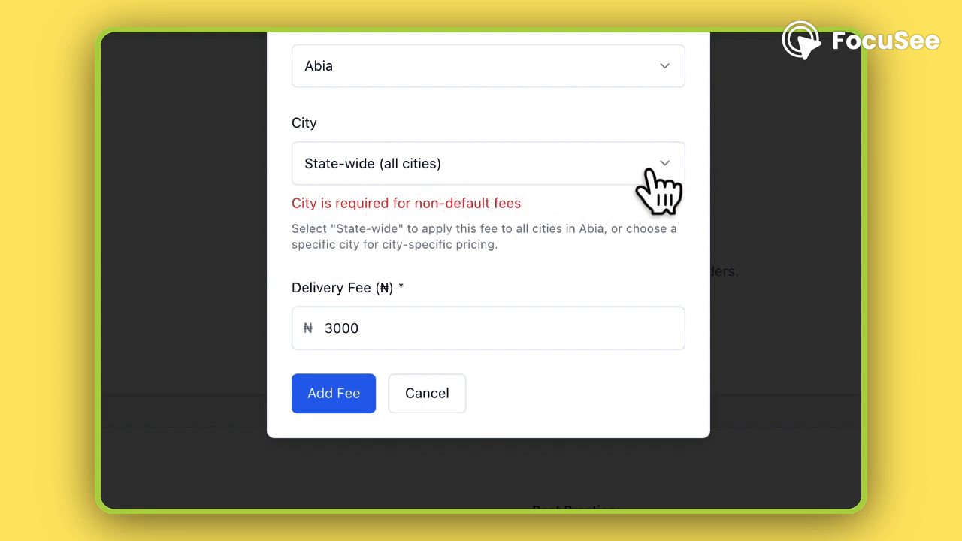
Step: Change the fee's city to Aba and add the delivery fee
click(651, 175)
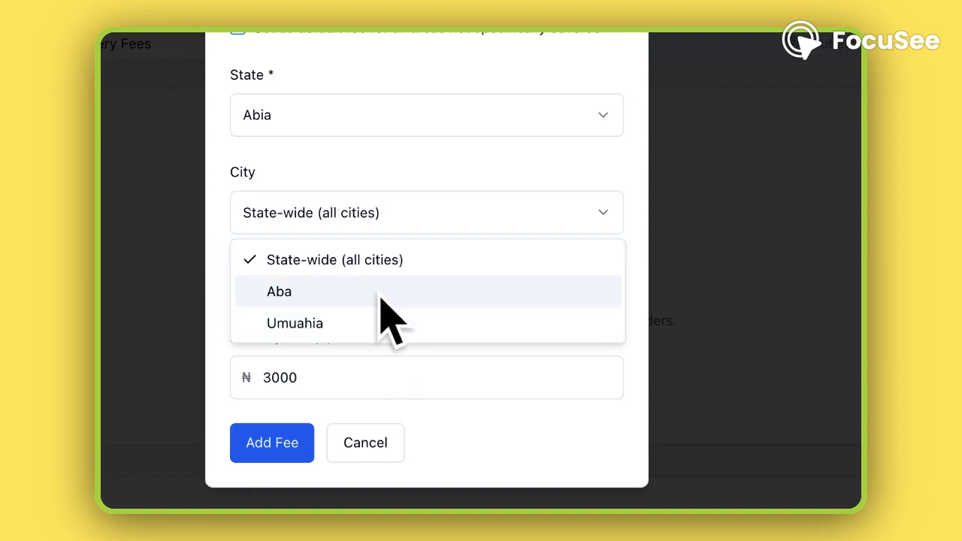
click(389, 293)
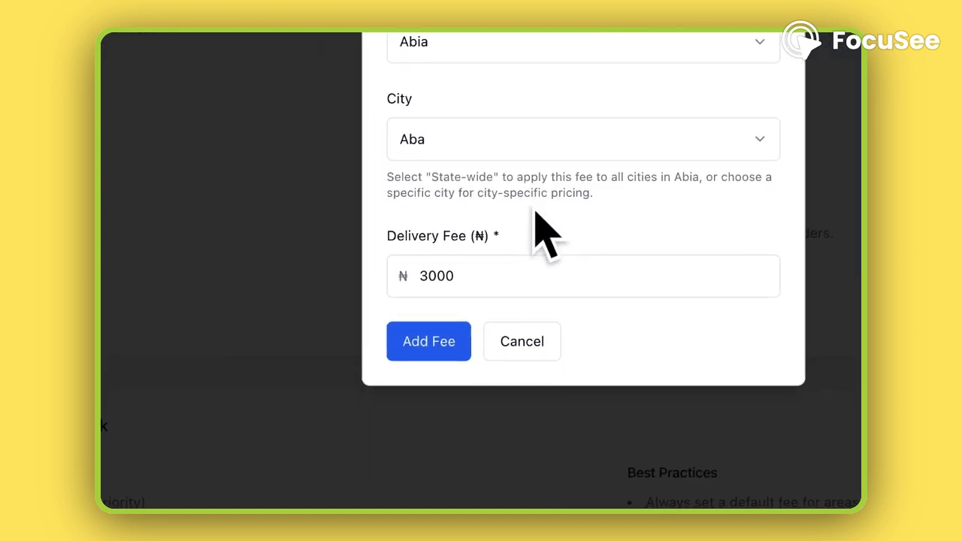
click(426, 346)
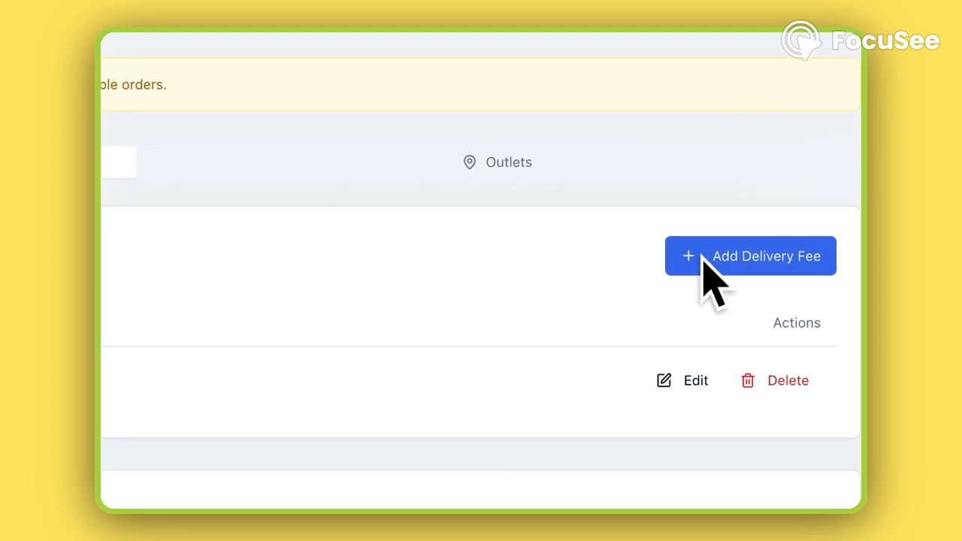
Step: Start a second delivery fee with Abia as the state and Umuahia as the city
click(704, 274)
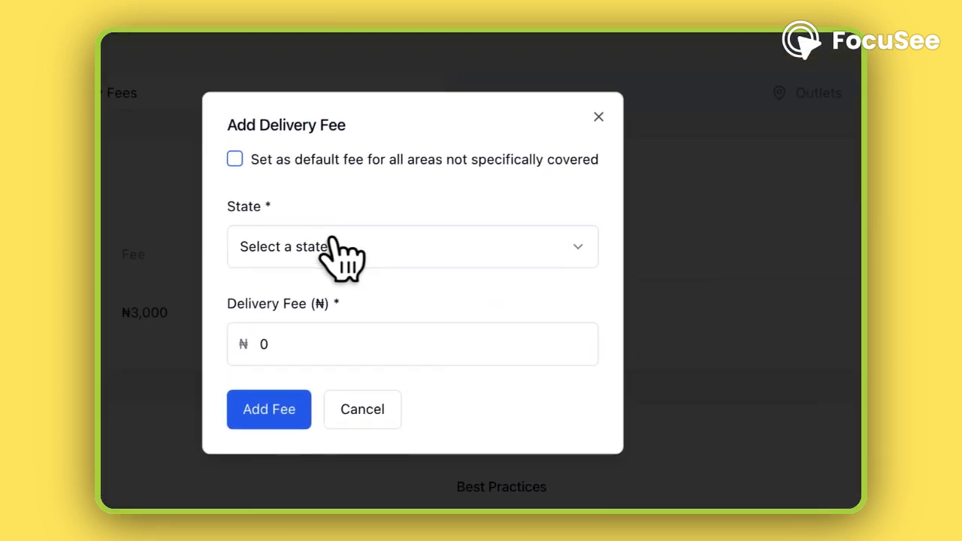
click(150, 290)
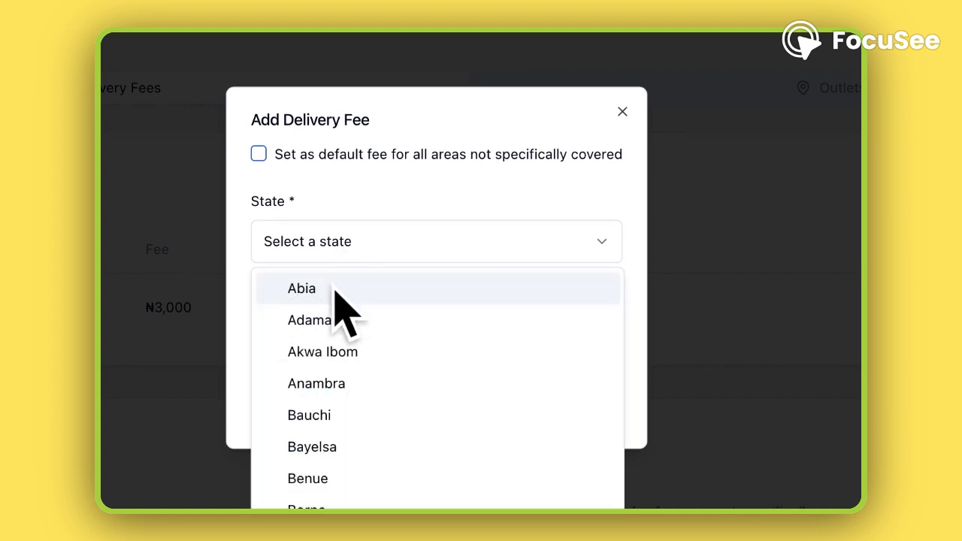
click(335, 290)
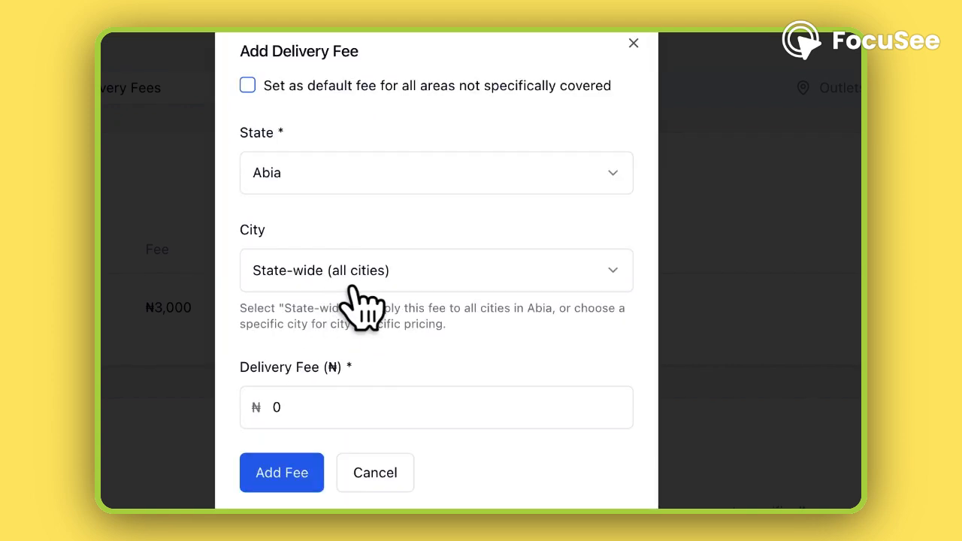
click(432, 280)
click(359, 383)
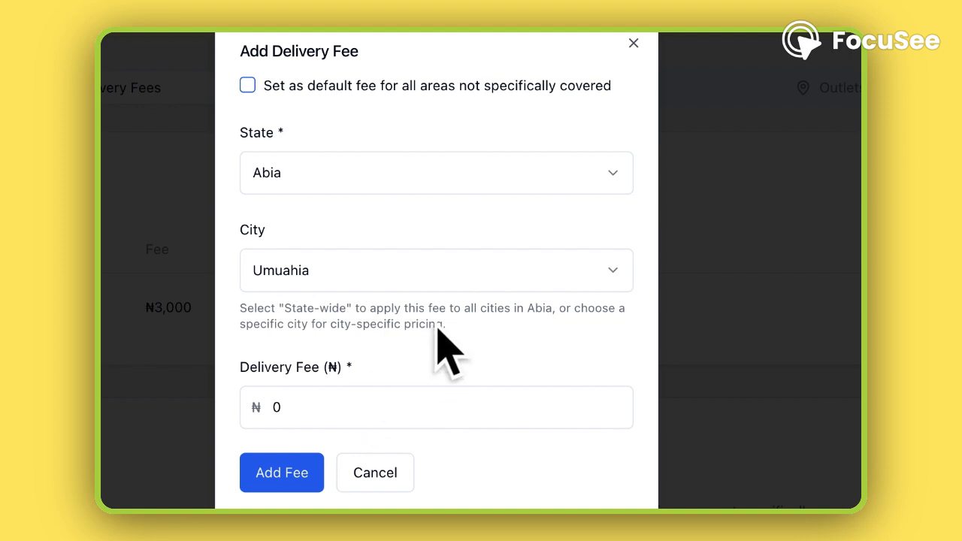
click(442, 182)
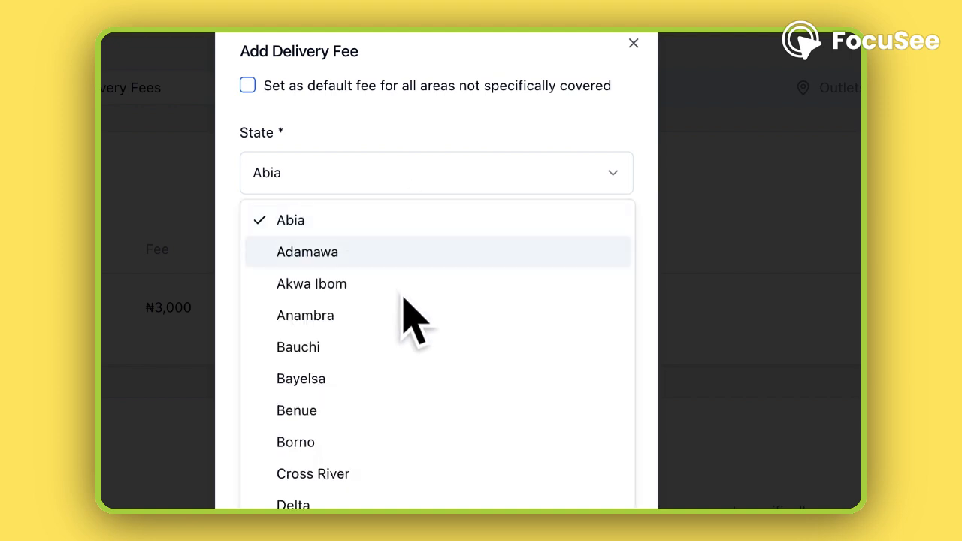
scroll(409, 398, down, 3)
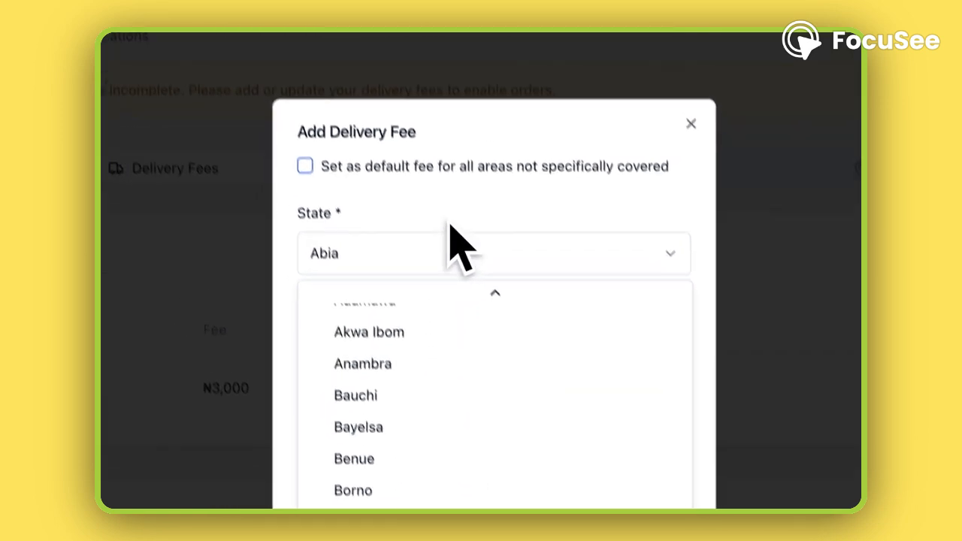
click(402, 245)
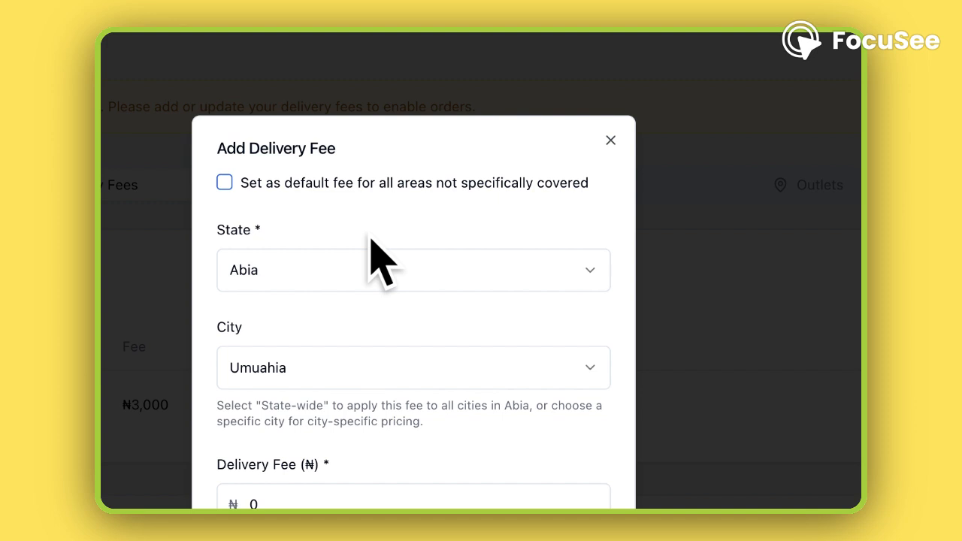
Step: Change the new delivery fee's state to Adamawa and its city to Yola
click(591, 284)
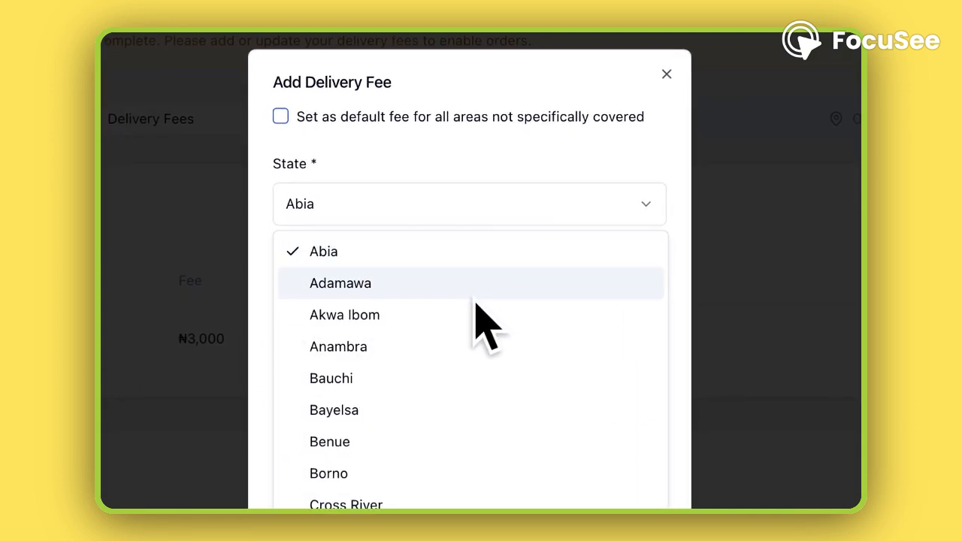
click(475, 297)
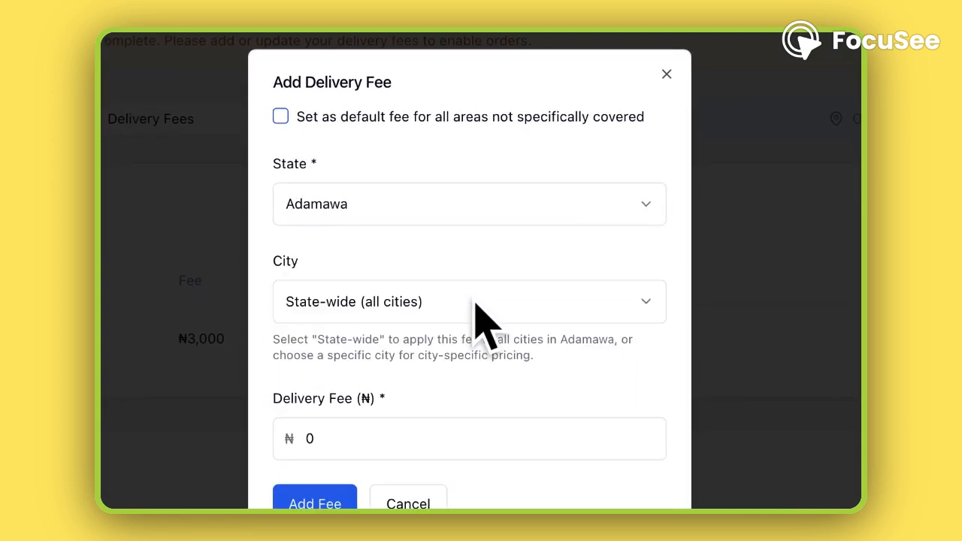
click(580, 320)
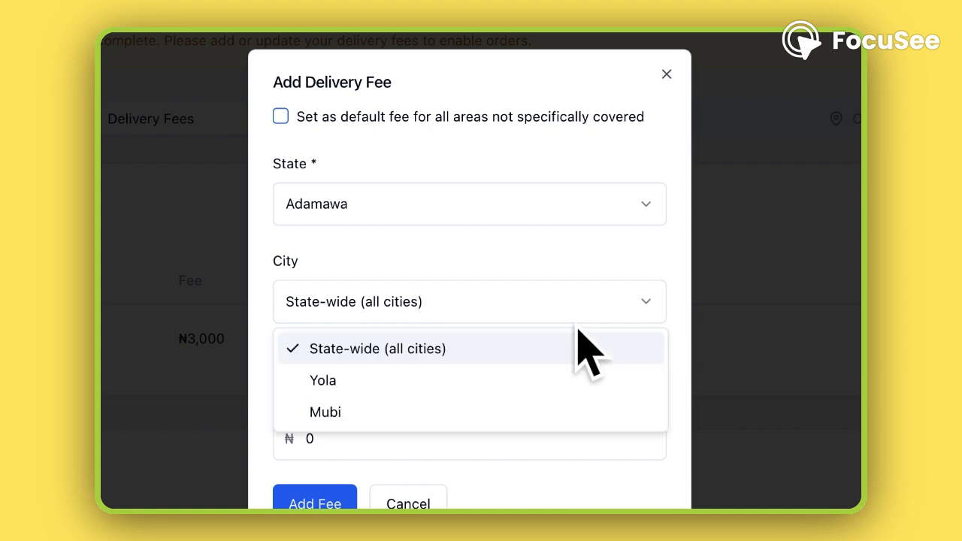
click(509, 389)
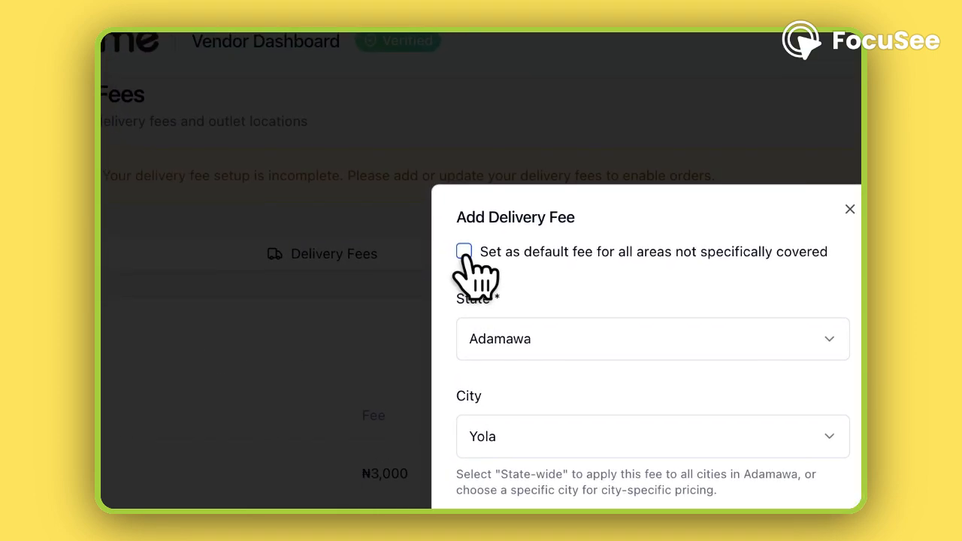
Step: Set the new fee as the default for all areas not specifically covered, with a delivery fee of ₦5000
click(464, 252)
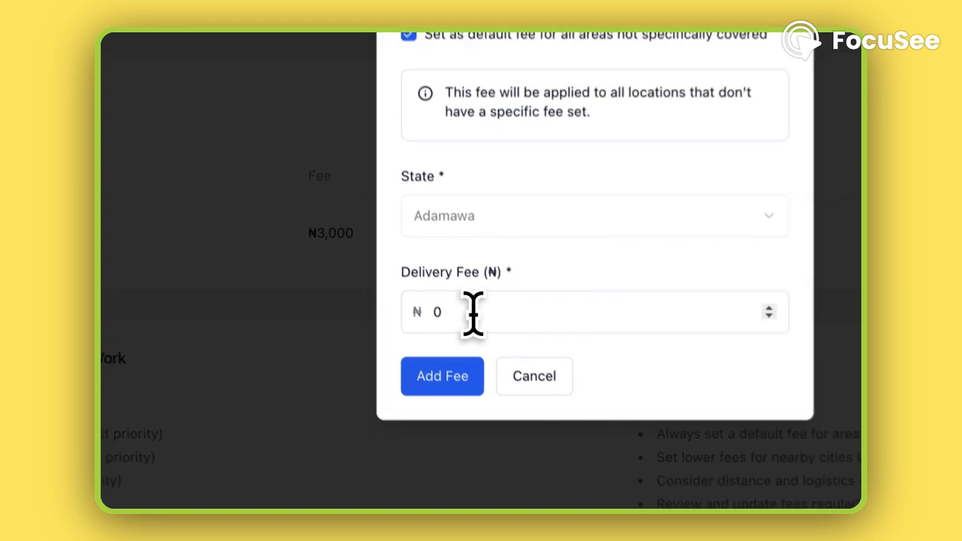
click(473, 311)
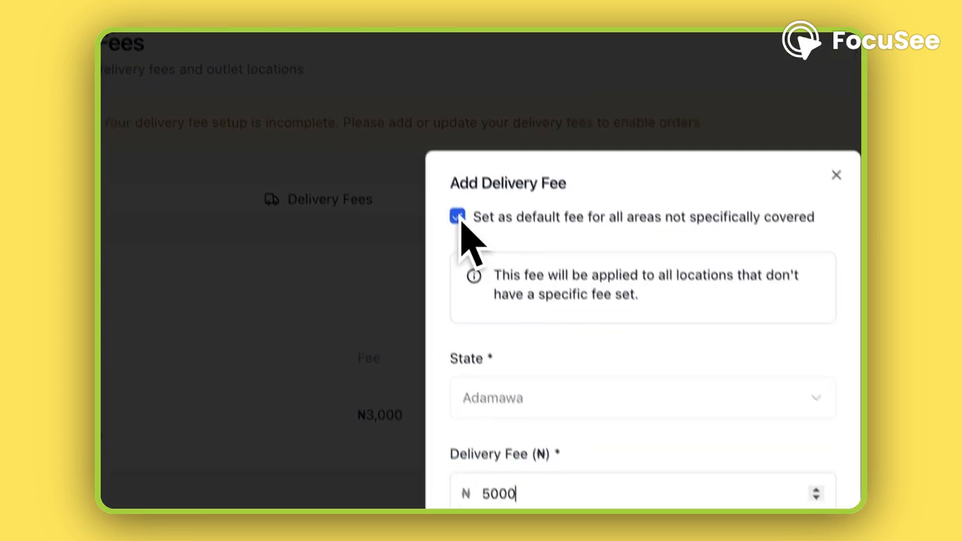
Step: Turn off the default fee option and choose Yola as the city in Adamawa
click(484, 268)
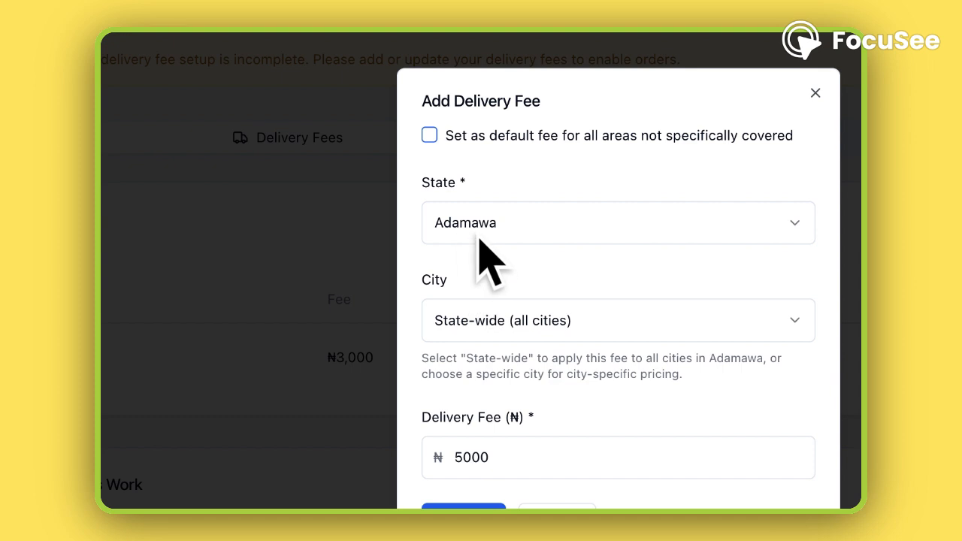
click(530, 336)
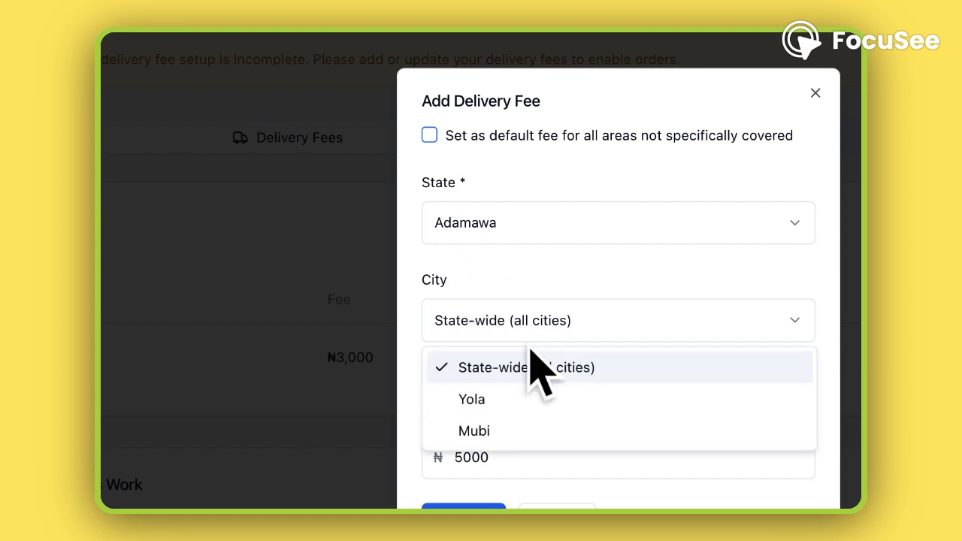
click(526, 397)
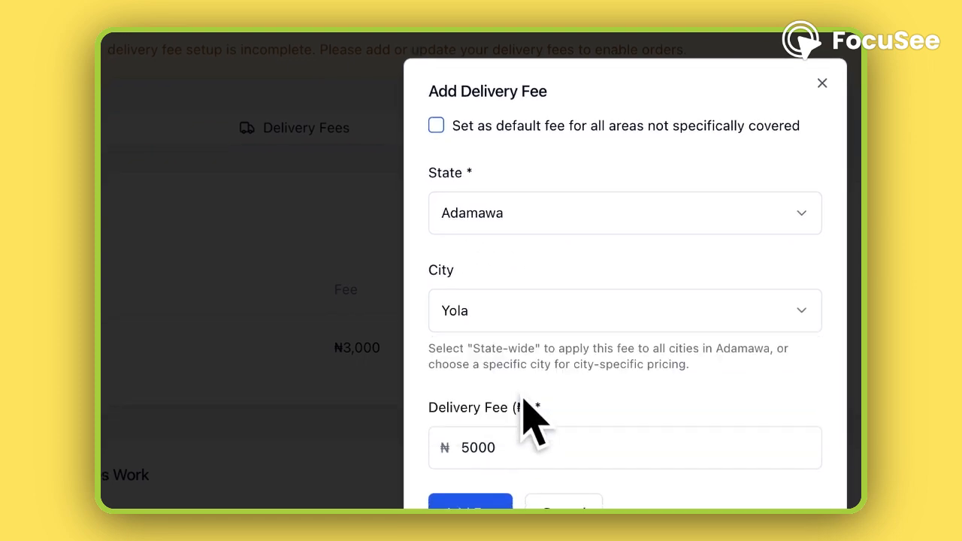
Step: Set the fee as the default for all areas not specifically covered and add it
click(441, 154)
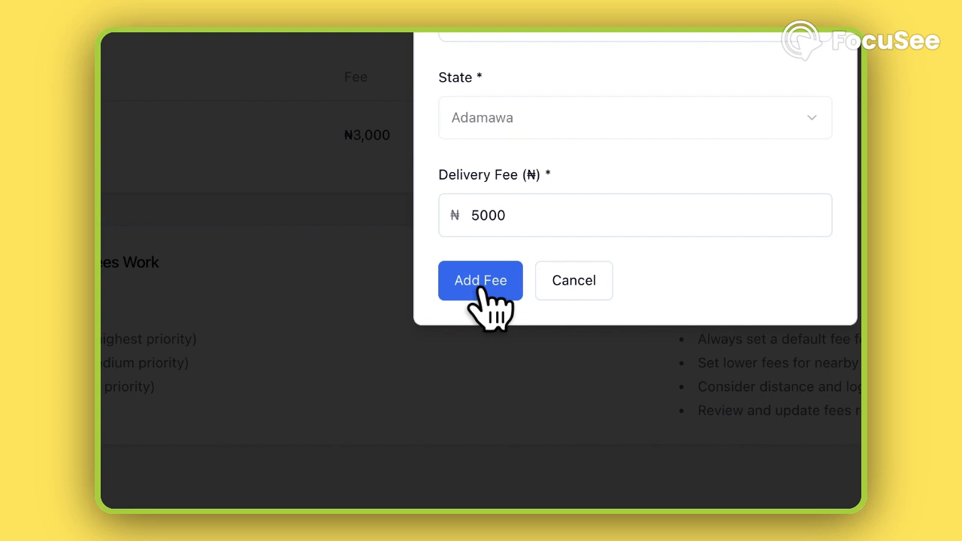
click(481, 290)
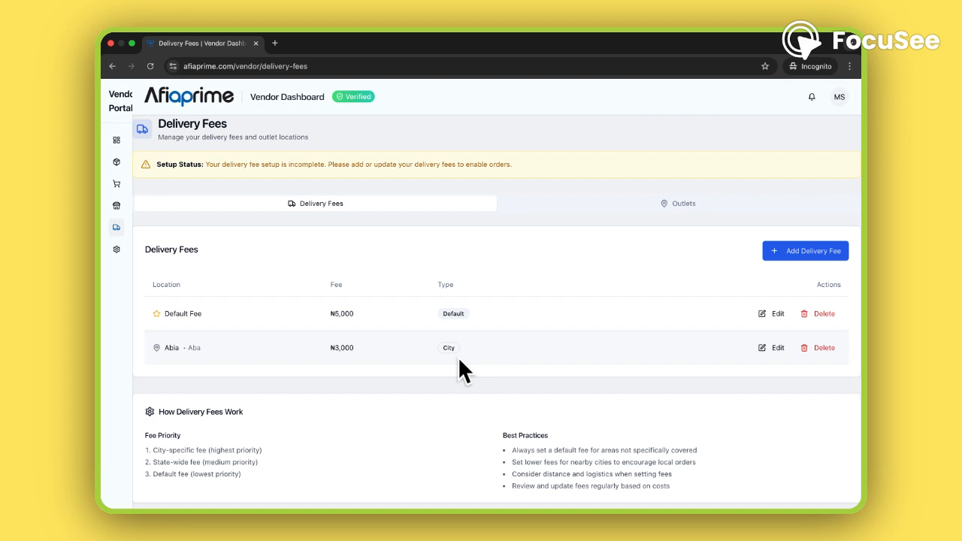
Step: Open the Manage Store page and place the cursor in the empty store description
mouse_move(119, 194)
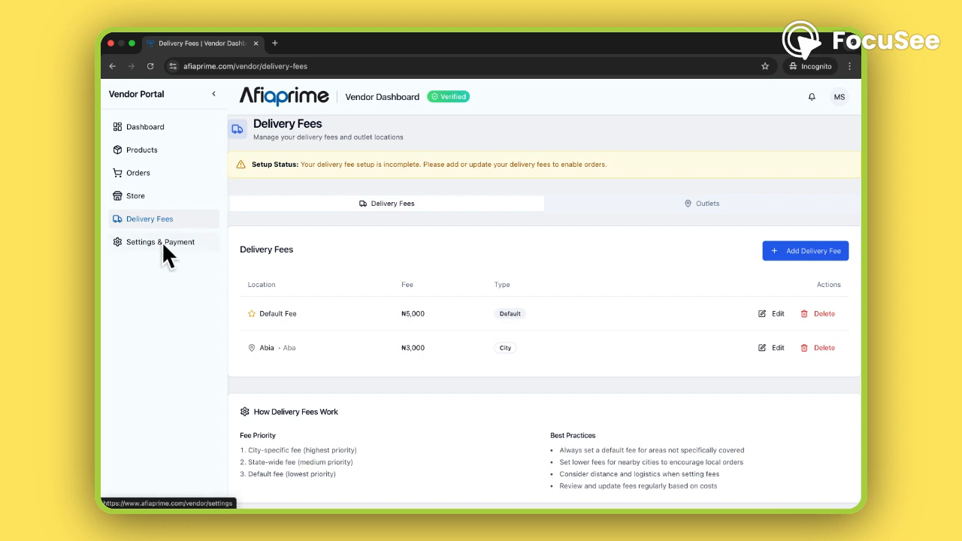
click(140, 200)
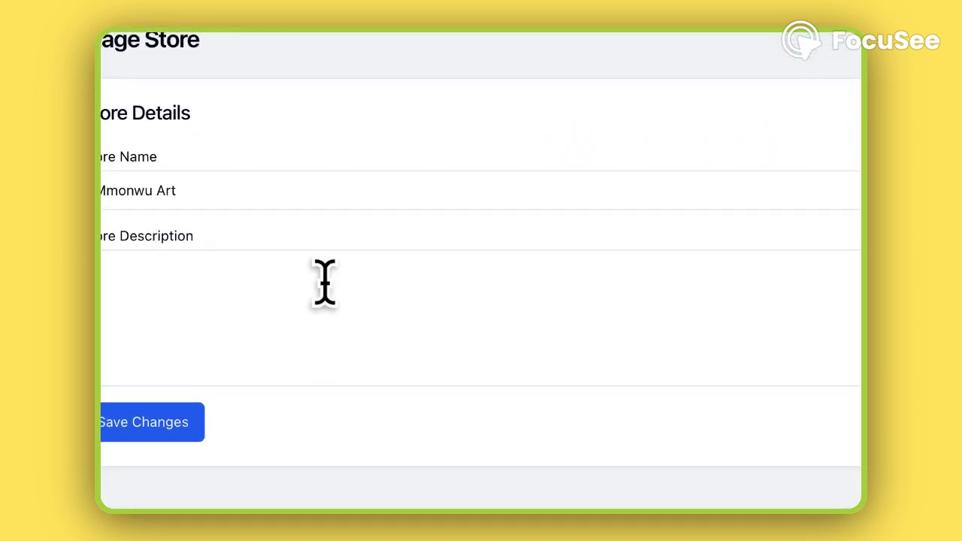
click(326, 282)
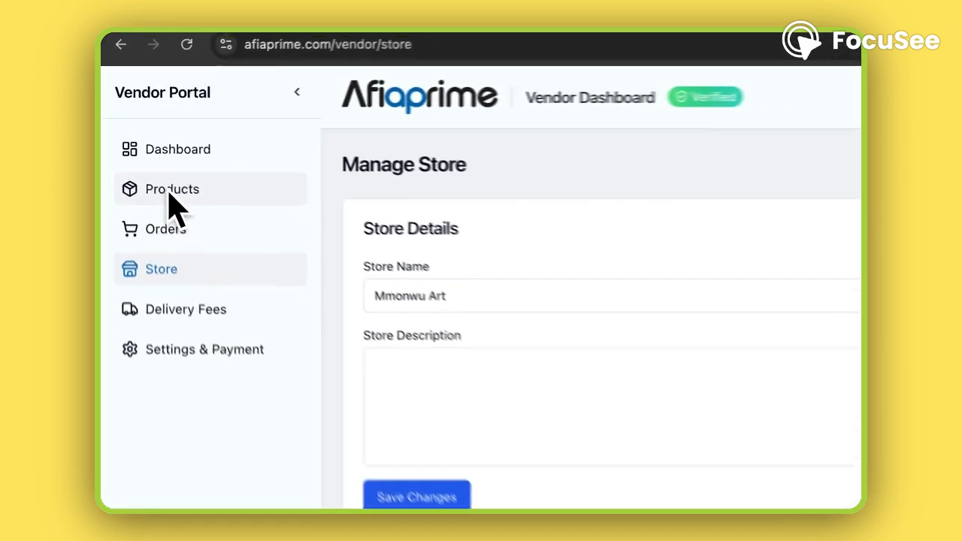
Step: Open the Products page of the vendor portal
click(170, 196)
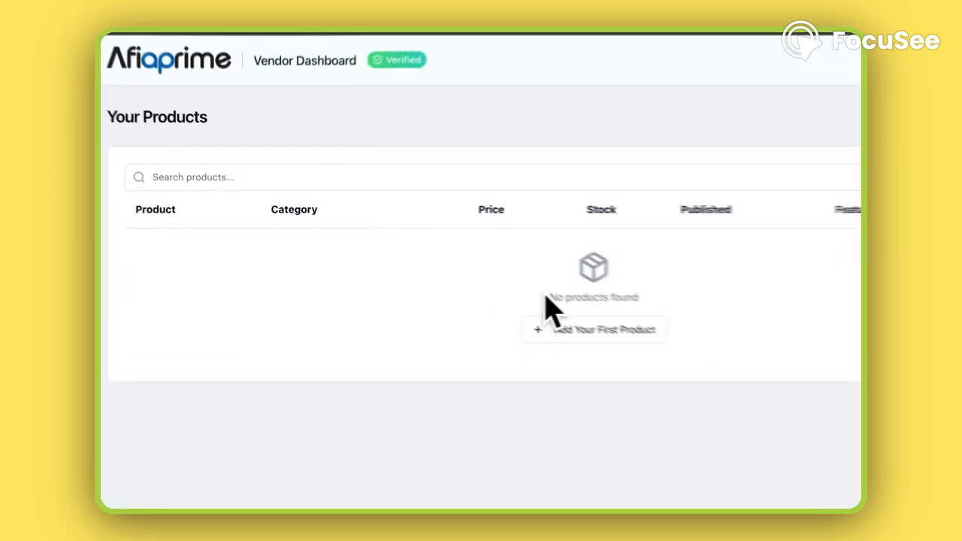